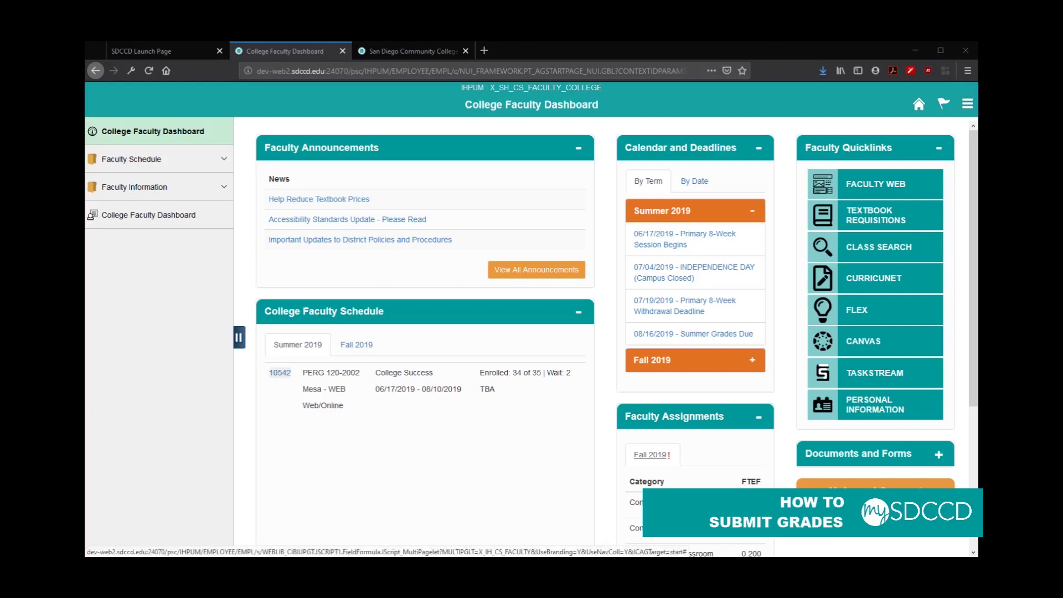
# - Bring up the related-actions menu for class 10542 in the College Faculty Schedule
pyautogui.click(281, 374)
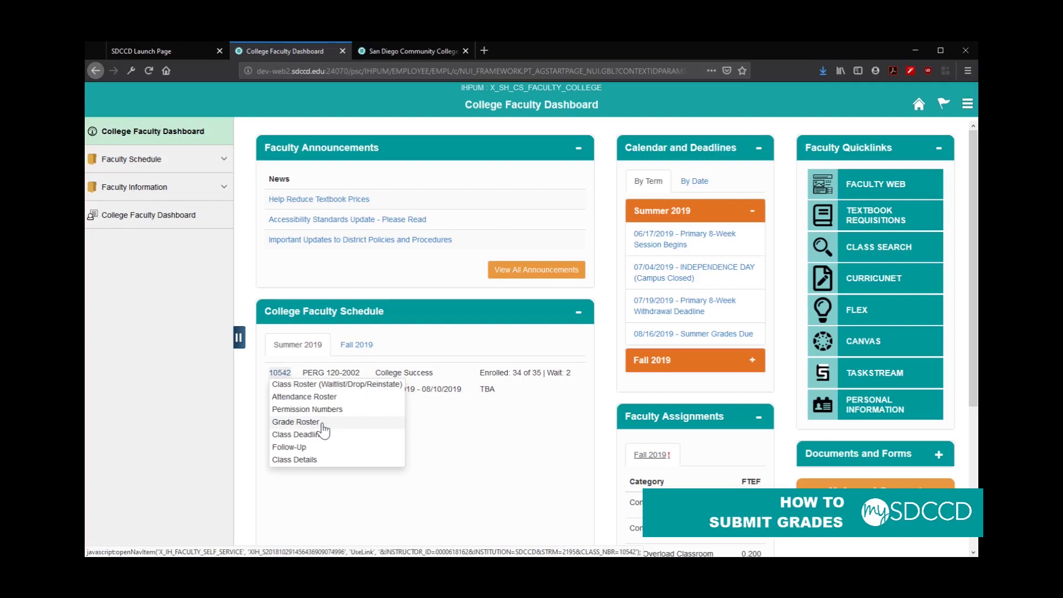
# - Open the Grade Roster for class 10542
pyautogui.click(296, 422)
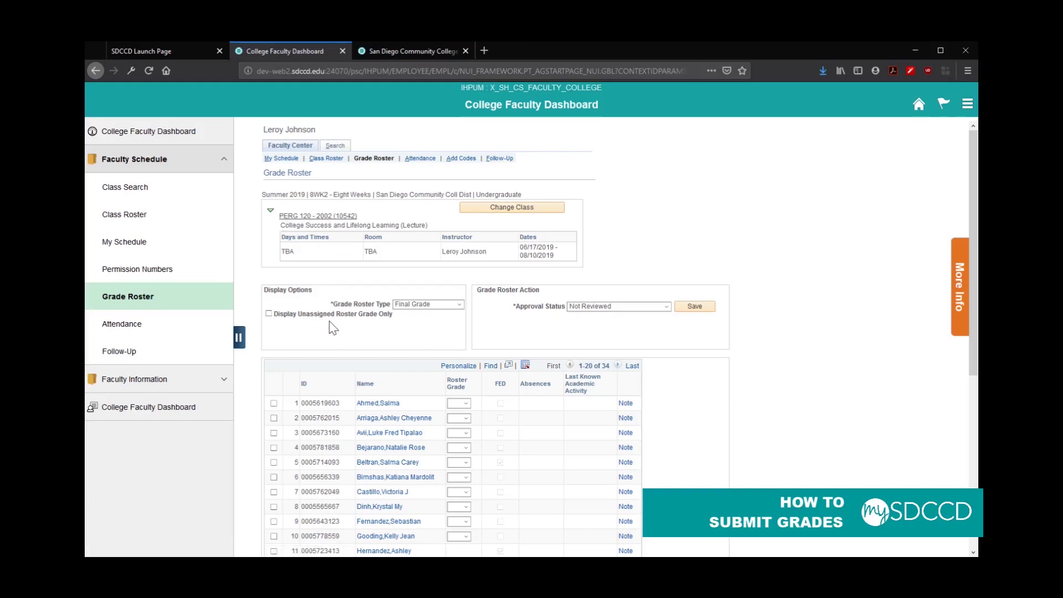
pyautogui.scroll(-3, 335, 327)
pyautogui.scroll(-2, 399, 315)
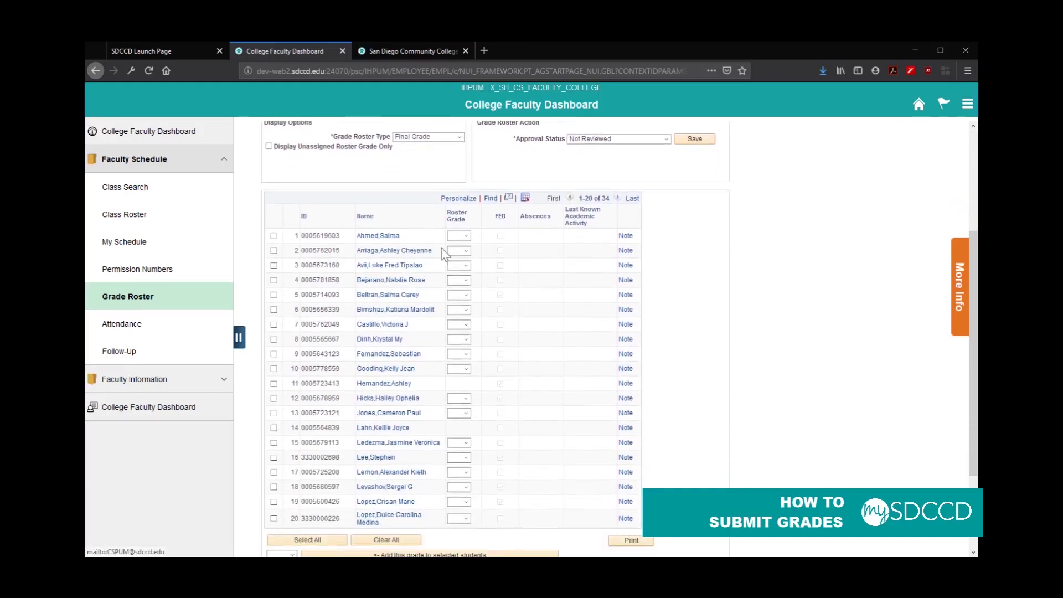
# - Give students 1 through 5 the roster grades A, B, A, A and F
pyautogui.click(461, 237)
pyautogui.click(455, 256)
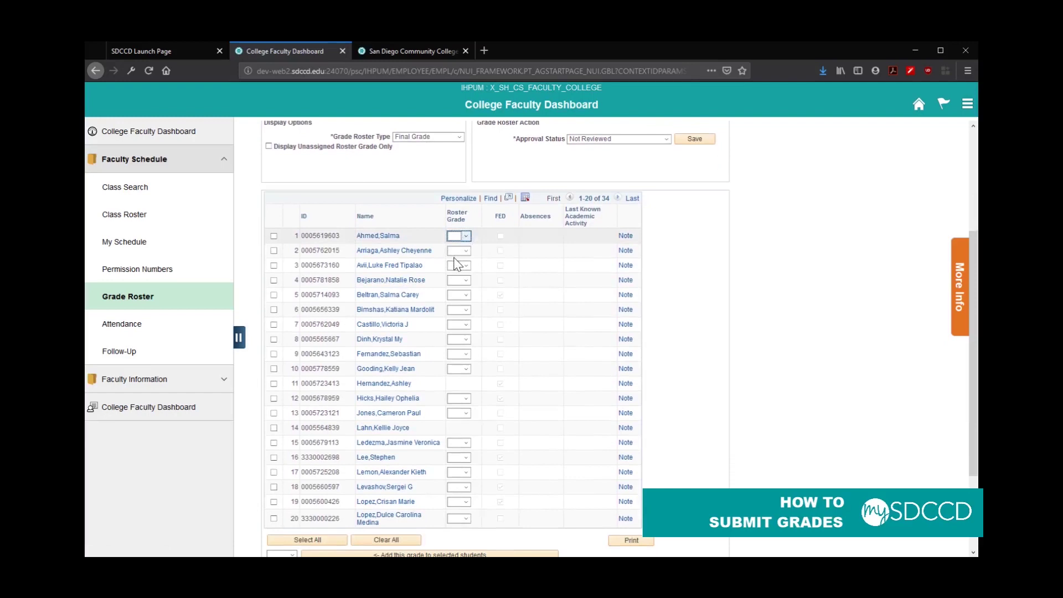
pyautogui.scroll(2, 428, 273)
pyautogui.click(460, 306)
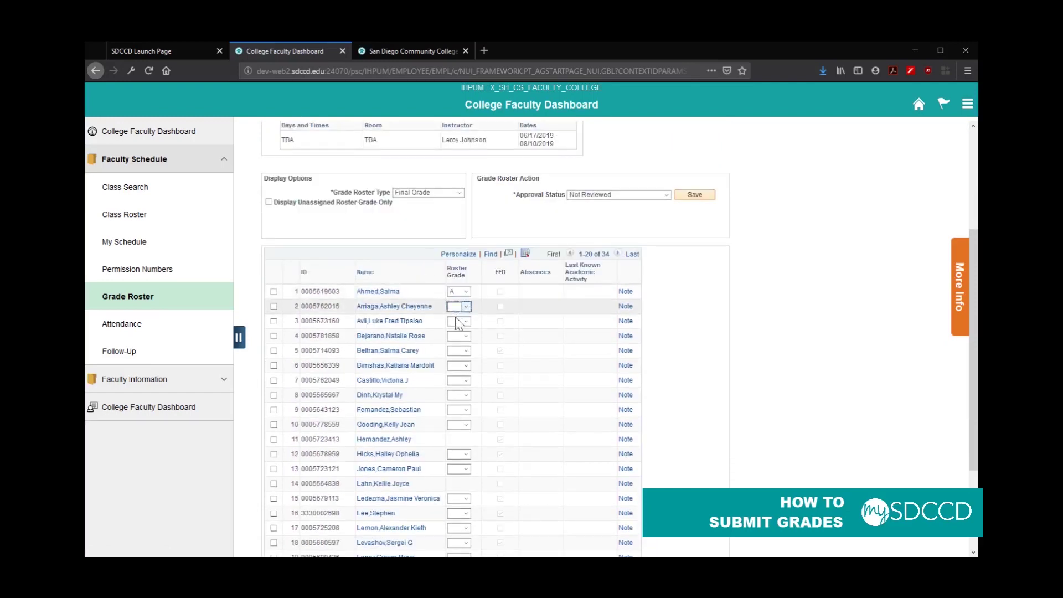
pyautogui.click(465, 331)
pyautogui.click(464, 323)
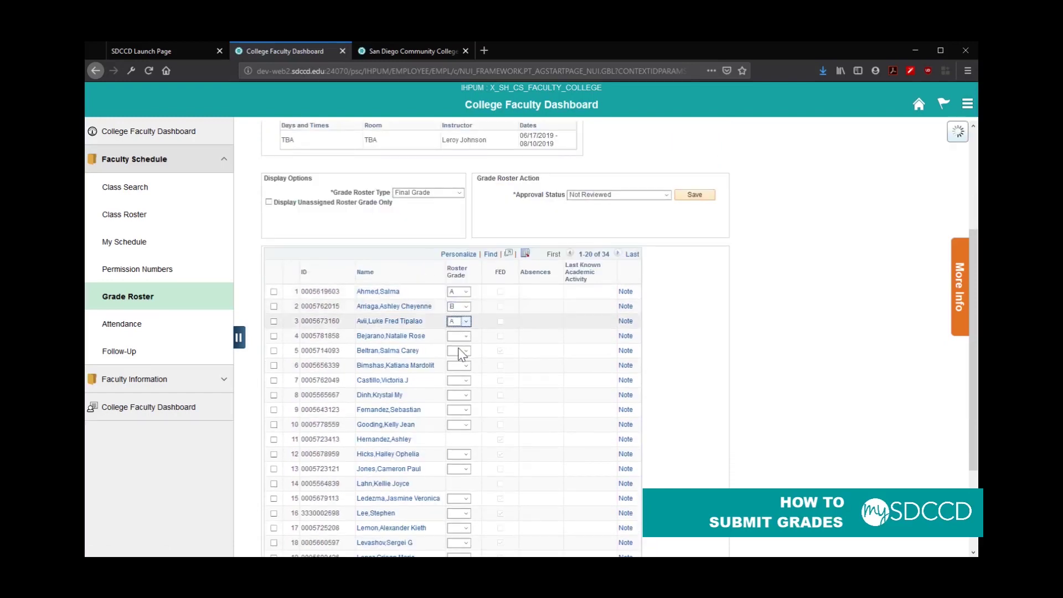
pyautogui.click(461, 336)
pyautogui.click(458, 362)
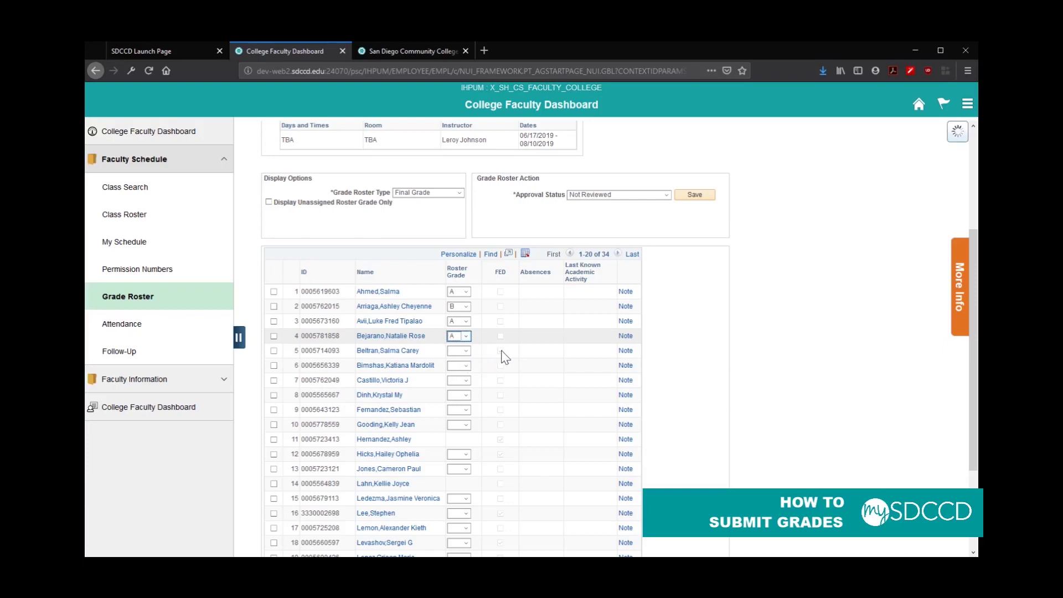
pyautogui.click(464, 353)
pyautogui.click(458, 351)
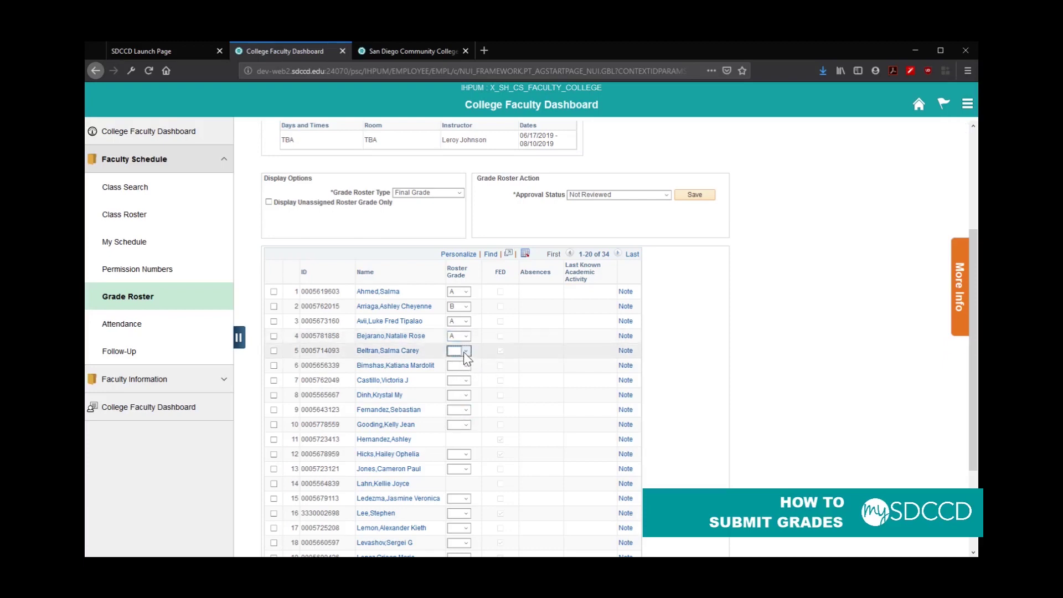
pyautogui.click(463, 424)
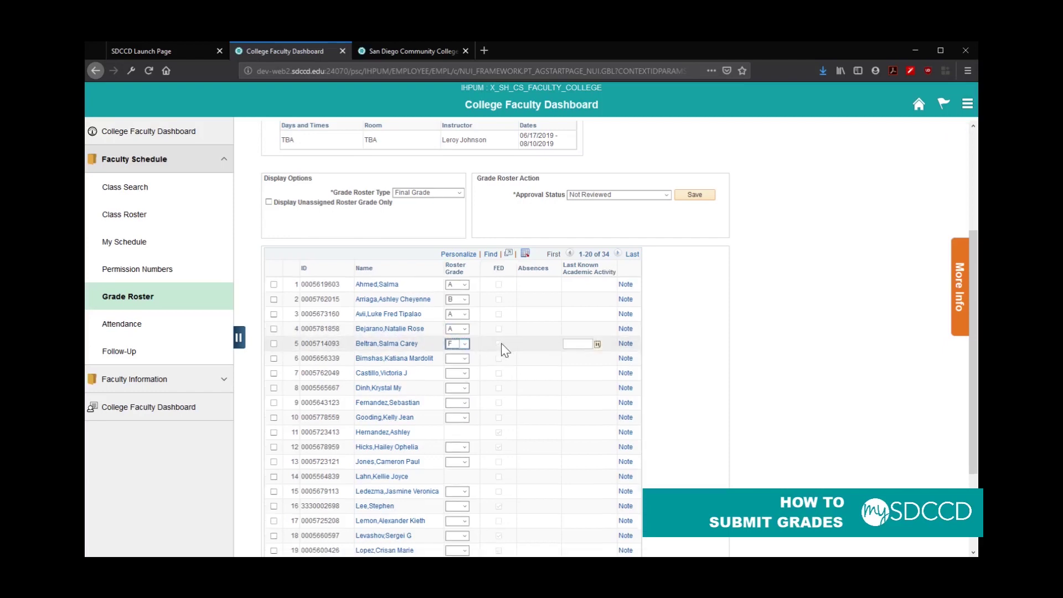
# - Set student 5's last known academic activity date to August 10, 2019
pyautogui.click(598, 344)
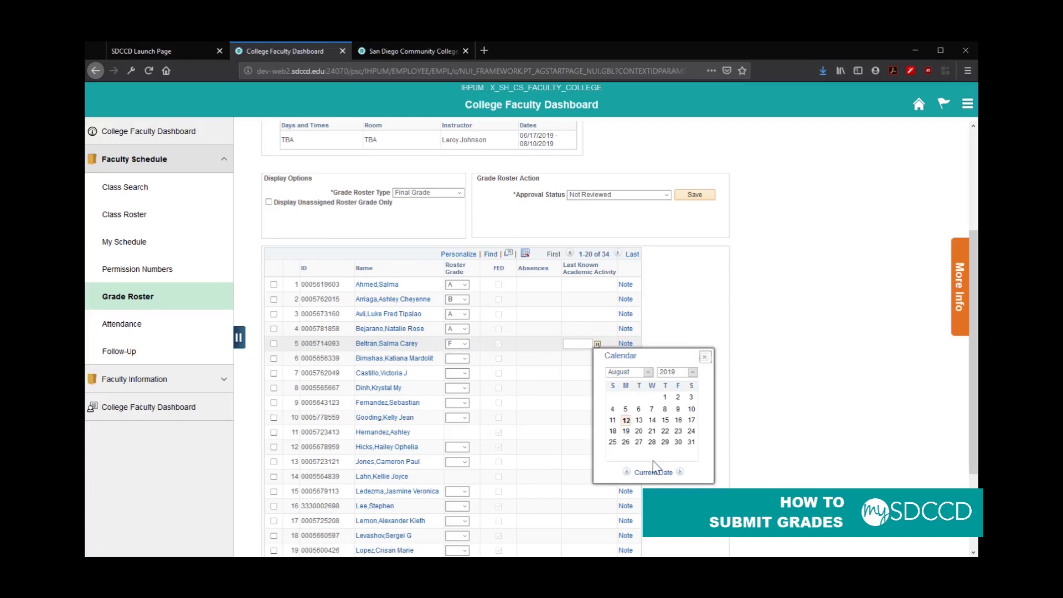
pyautogui.click(691, 410)
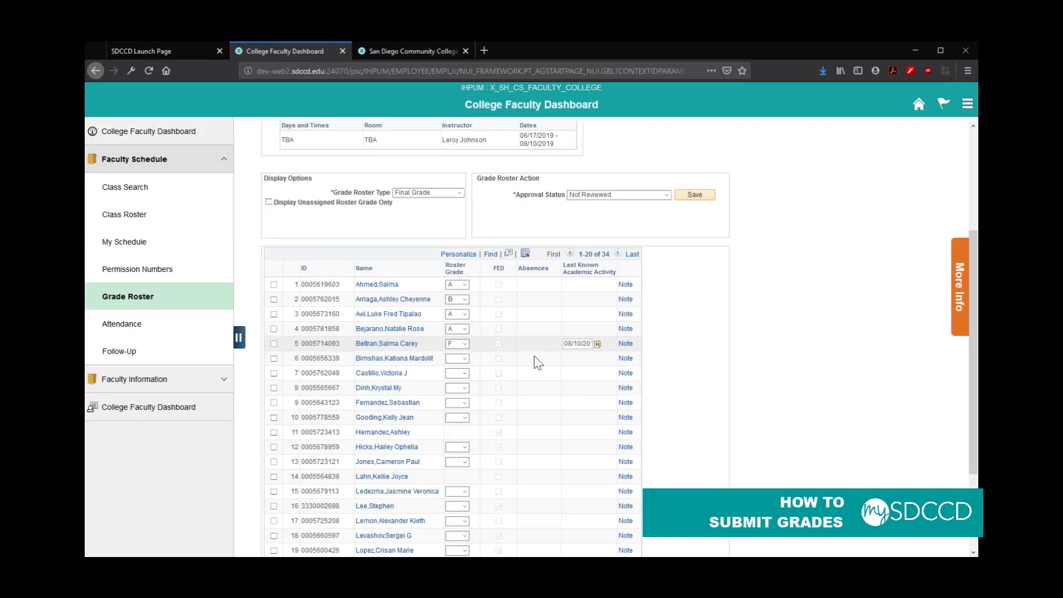
pyautogui.click(454, 359)
# - Give students 6 through 10 the grades A, B, B, B and A
pyautogui.press('a')
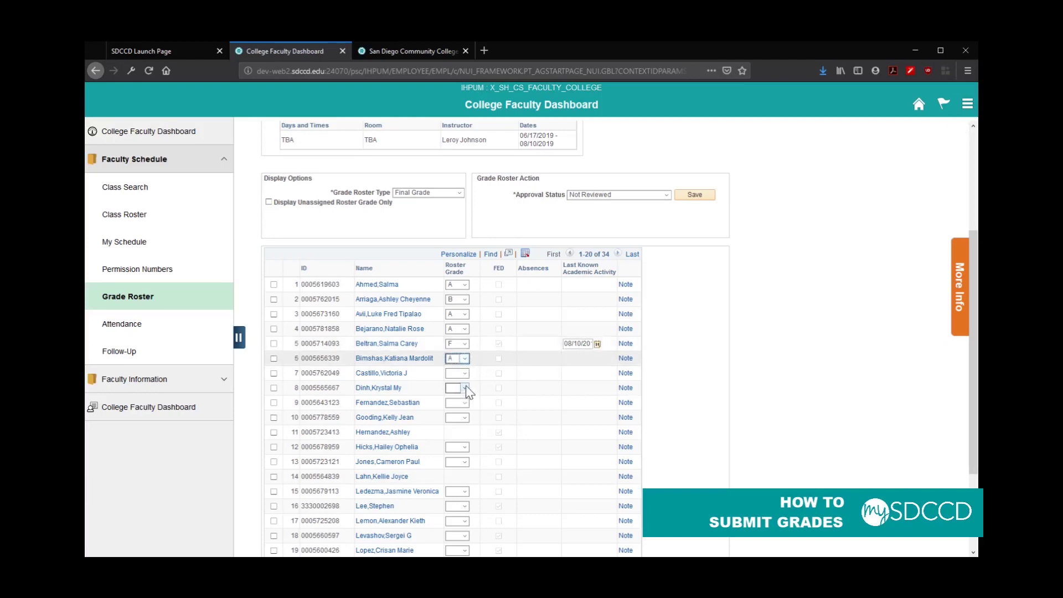
pyautogui.press('Tab')
pyautogui.press('b')
pyautogui.press('Tab')
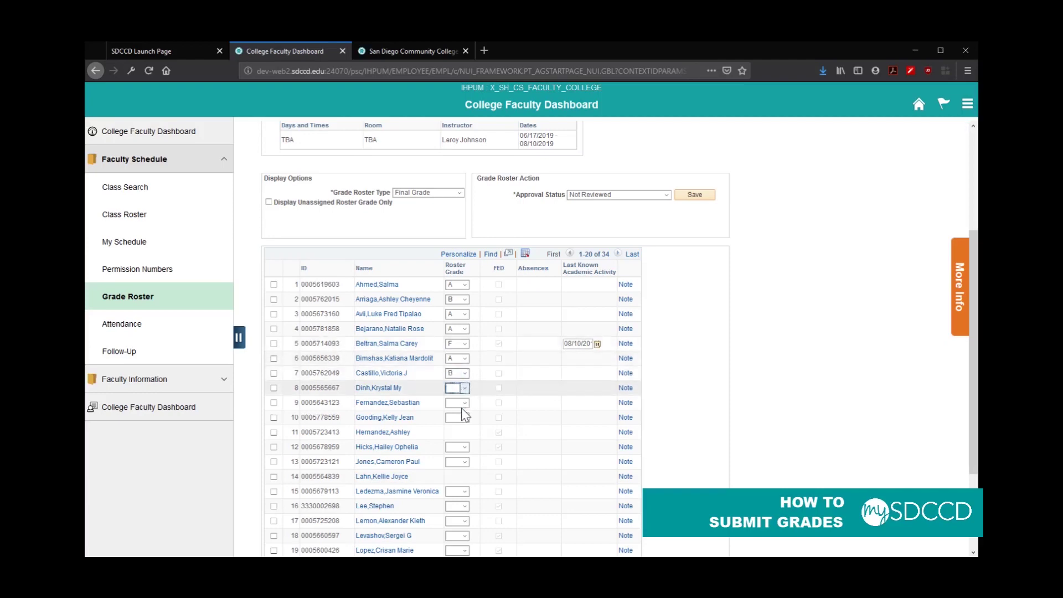
pyautogui.press('b')
pyautogui.press('Tab')
pyautogui.press('b')
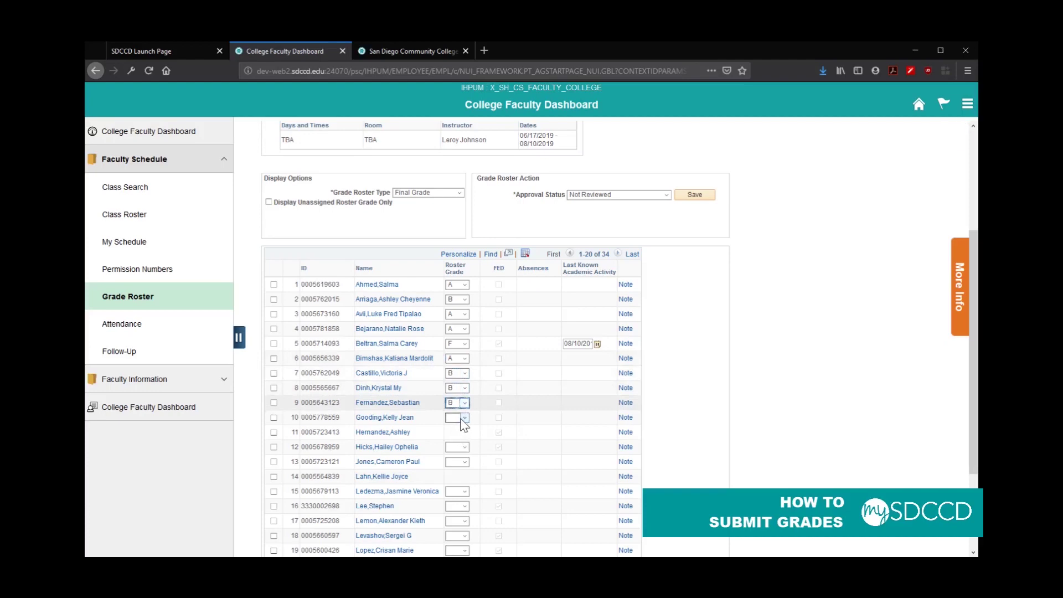
pyautogui.press('Tab')
pyautogui.press('a')
pyautogui.scroll(-1, 438, 426)
pyautogui.scroll(-1, 441, 431)
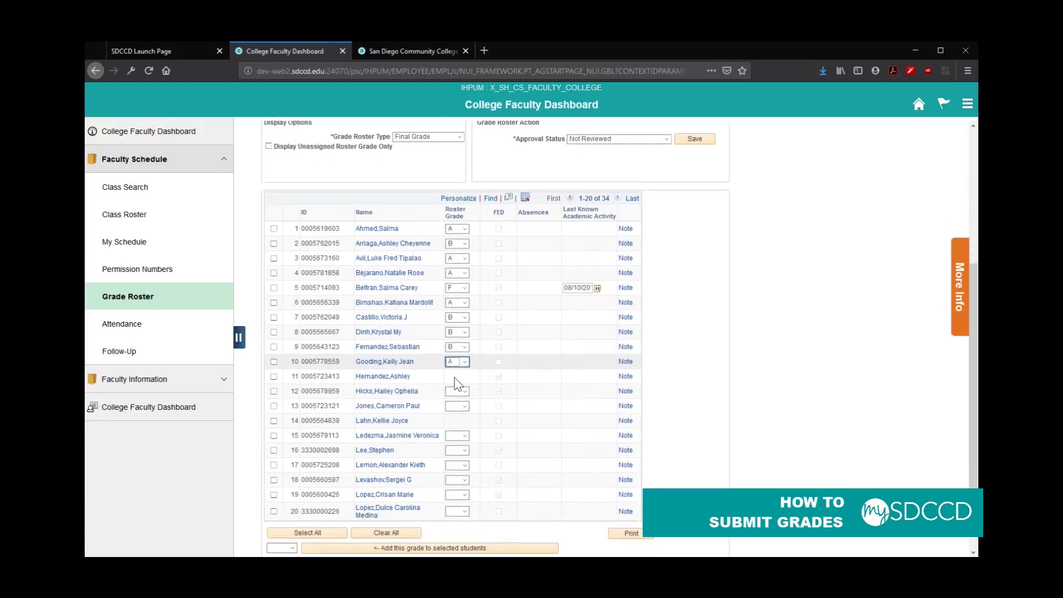
# - Grade students 12, 13 and 15–20 as B, B, A, B, B, D, C, B, skipping 11 and 14
pyautogui.press('Tab')
pyautogui.press('b')
pyautogui.press('Tab')
pyautogui.press('b')
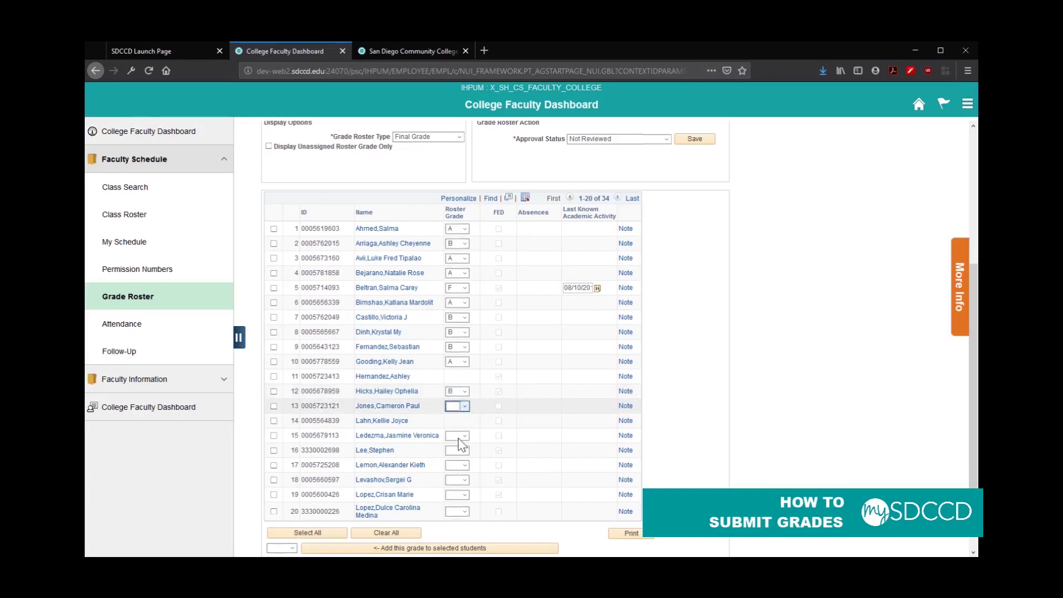
pyautogui.press('Tab')
pyautogui.press('a')
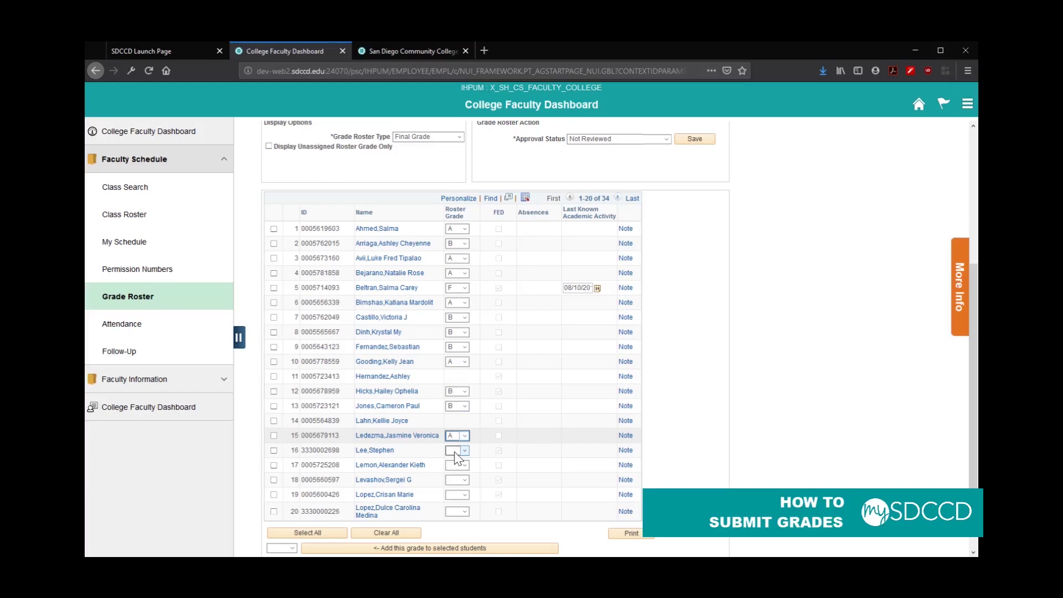
pyautogui.press('Tab')
pyautogui.press('b')
pyautogui.press('Tab')
pyautogui.press('b')
pyautogui.press('Tab')
pyautogui.press('d')
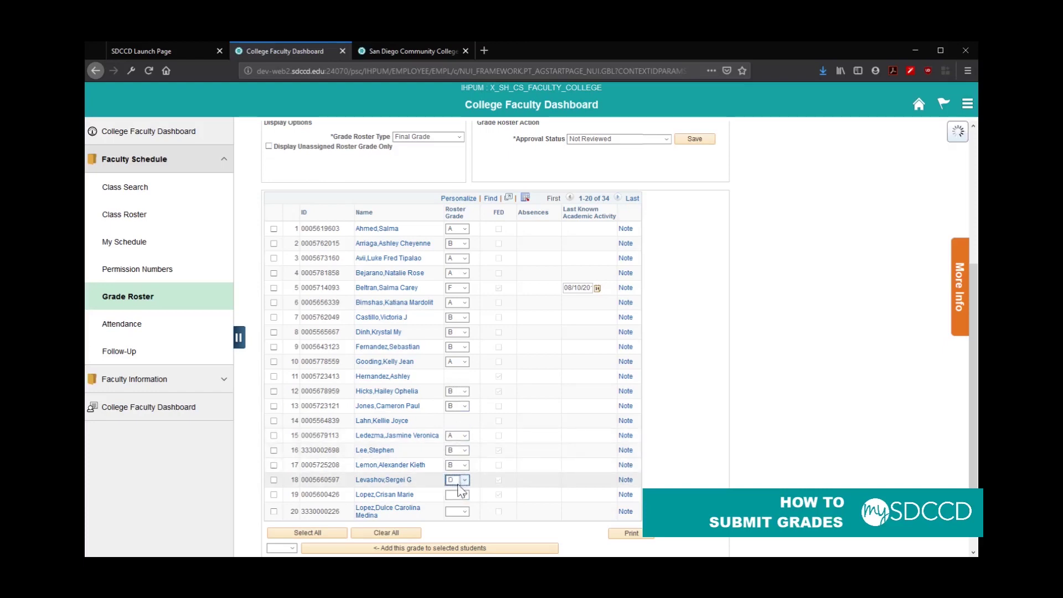
pyautogui.press('Tab')
pyautogui.press('c')
pyautogui.press('Tab')
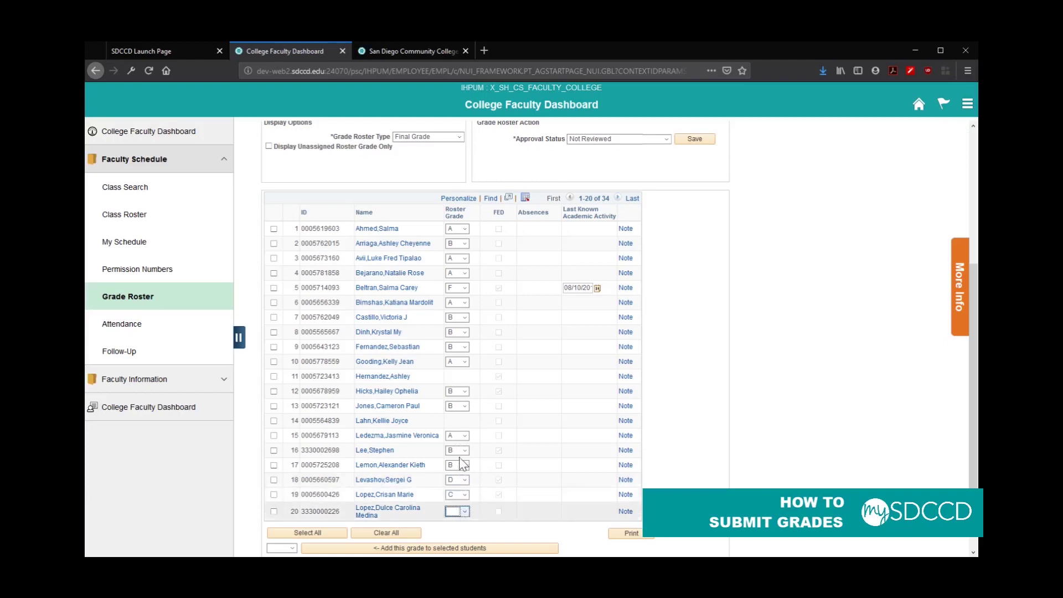
pyautogui.press('b')
pyautogui.scroll(2, 630, 297)
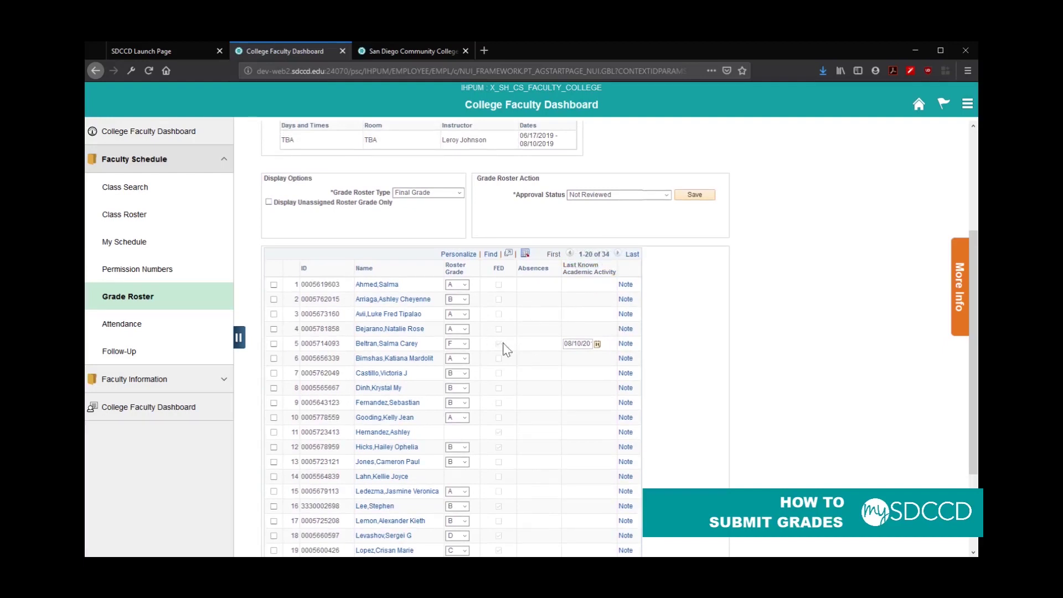
# - Show students 21–34 and give students 21–25 the grades B, B, B, A and B
pyautogui.click(618, 253)
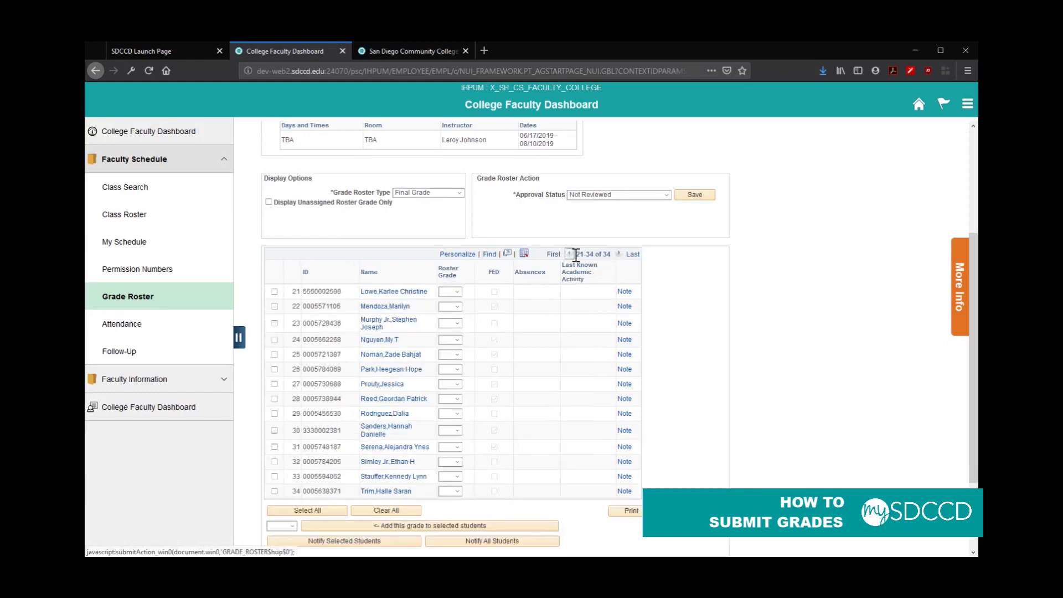
pyautogui.click(448, 292)
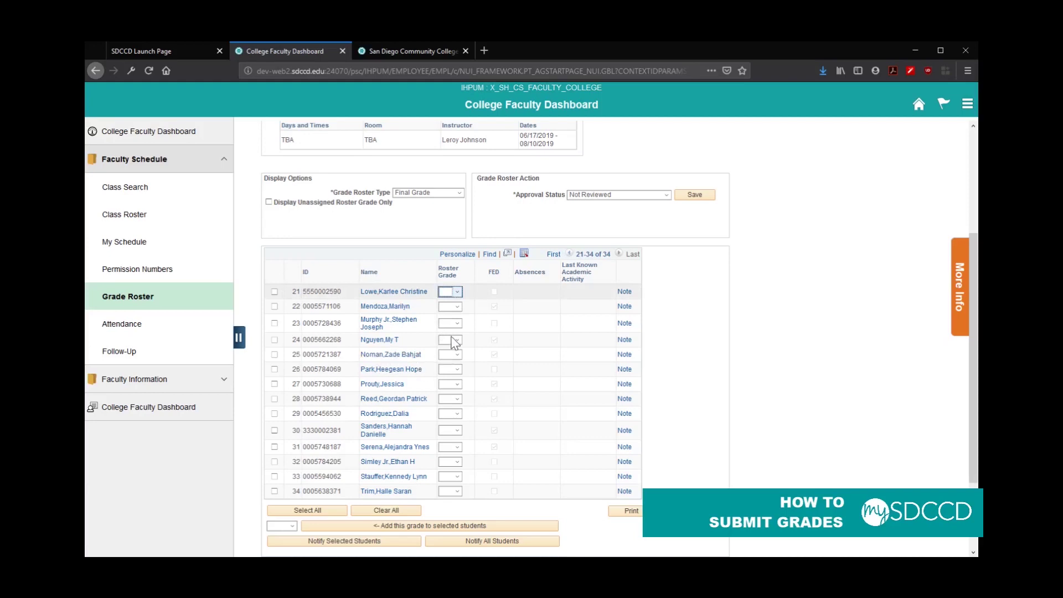
pyautogui.press('b')
pyautogui.press('Tab')
pyautogui.press('b')
pyautogui.press('Tab')
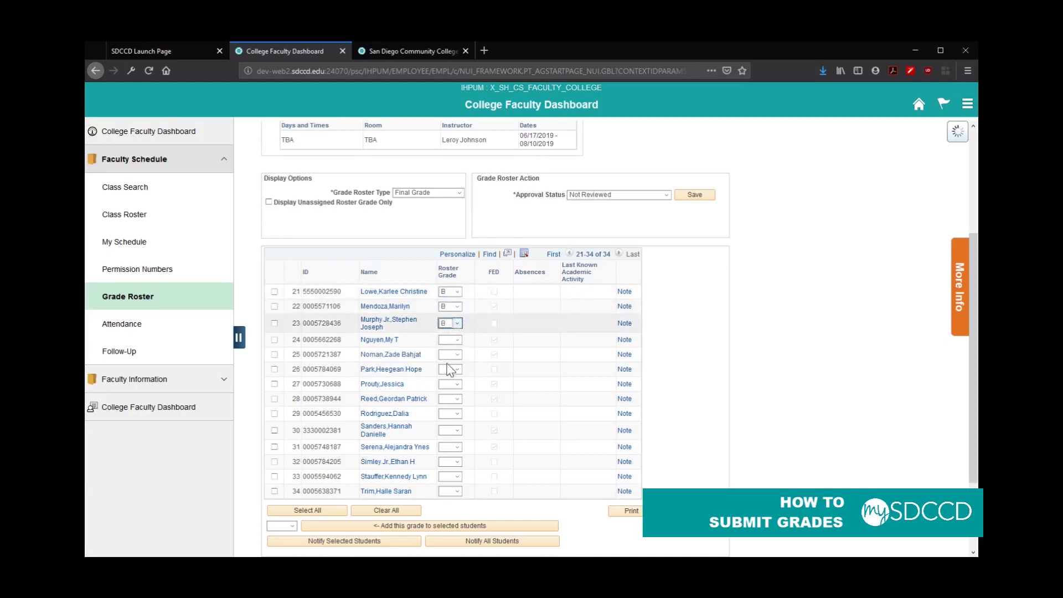
pyautogui.press('b')
pyautogui.press('Tab')
pyautogui.press('a')
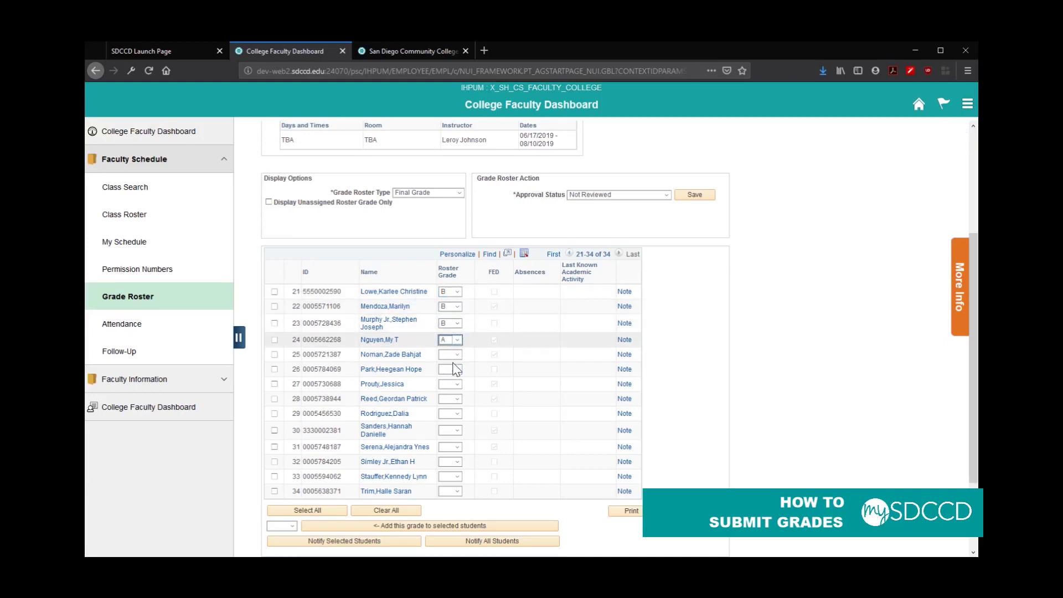
pyautogui.press('Tab')
pyautogui.press('b')
# - Give students 26–34 the grades B, B, A, C, A, B, B, D and A
pyautogui.press('Tab')
pyautogui.press('b')
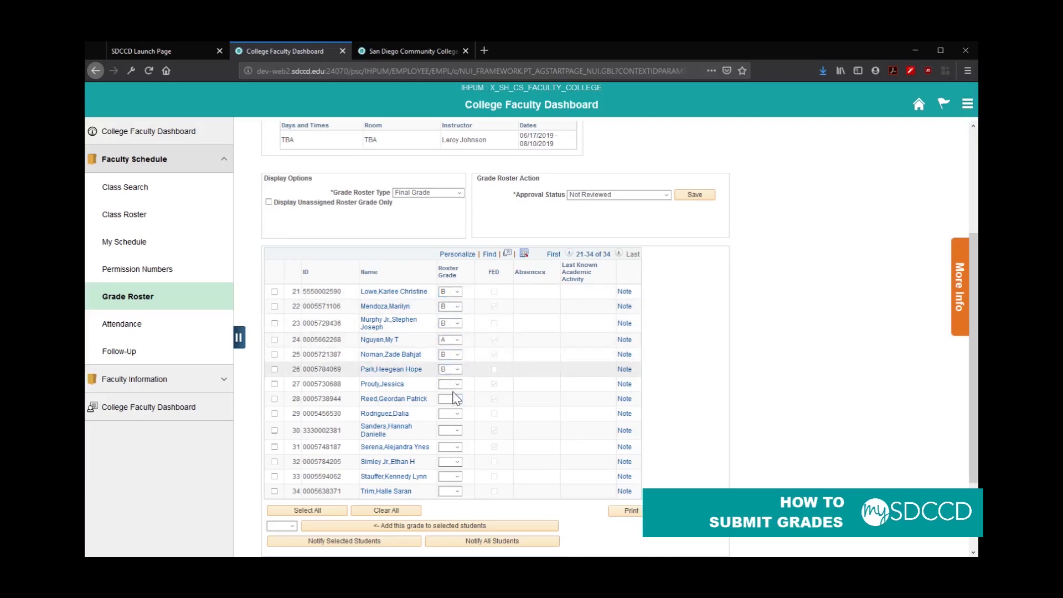
pyautogui.press('Tab')
pyautogui.press('b')
pyautogui.press('Tab')
pyautogui.press('a')
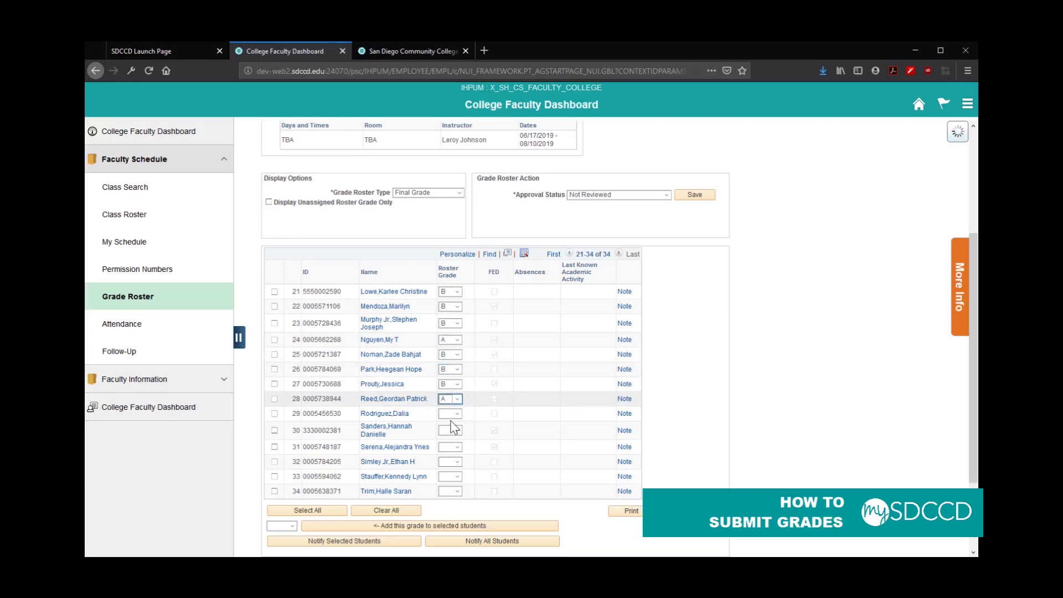
pyautogui.press('Tab')
pyautogui.press('c')
pyautogui.press('Tab')
pyautogui.press('a')
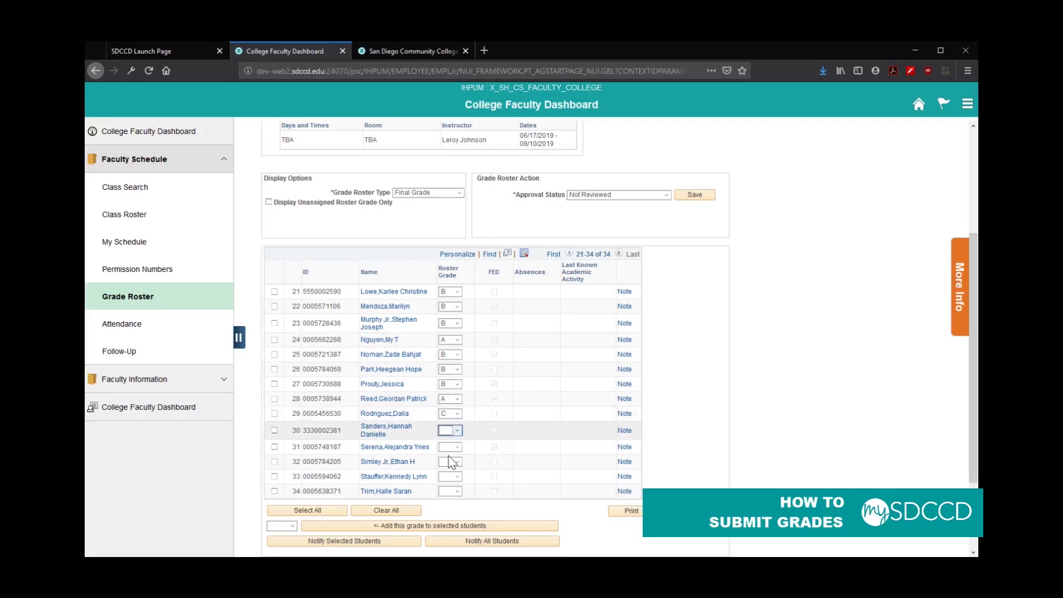
pyautogui.press('Tab')
pyautogui.press('b')
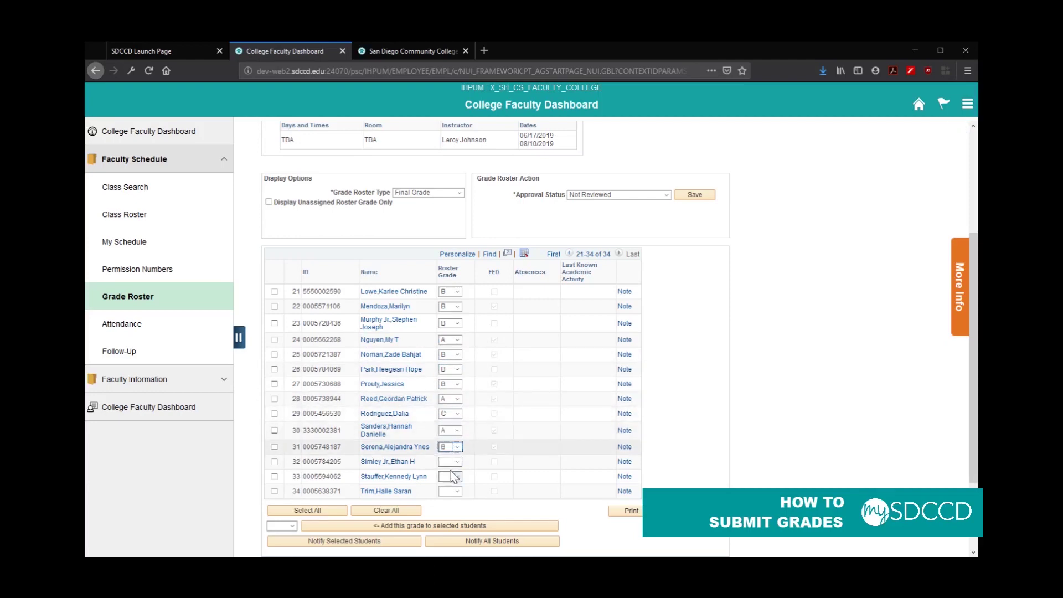
pyautogui.press('Tab')
pyautogui.press('b')
pyautogui.press('Tab')
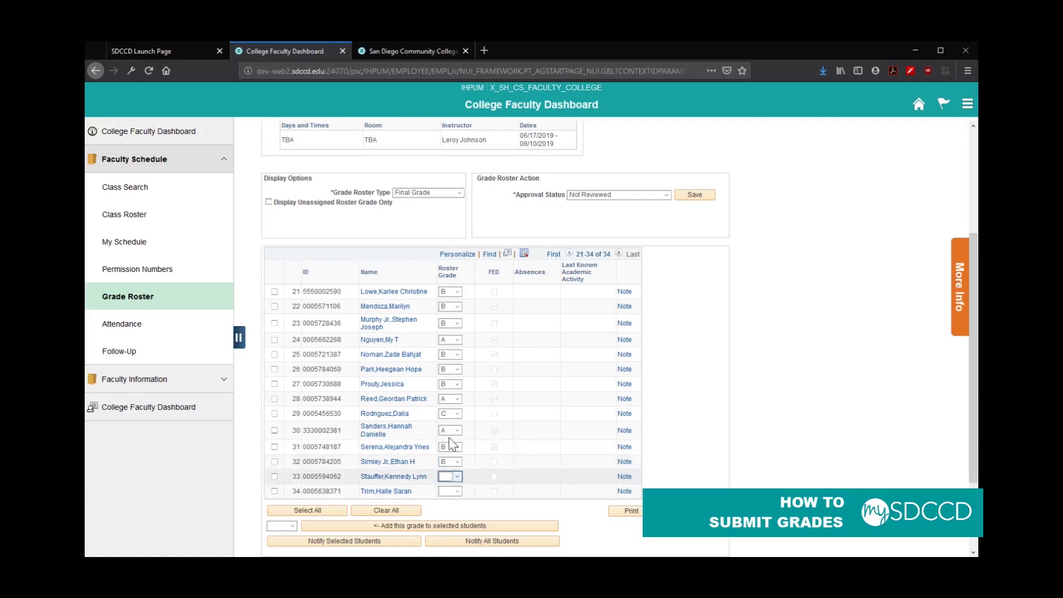
pyautogui.press('d')
pyautogui.press('Tab')
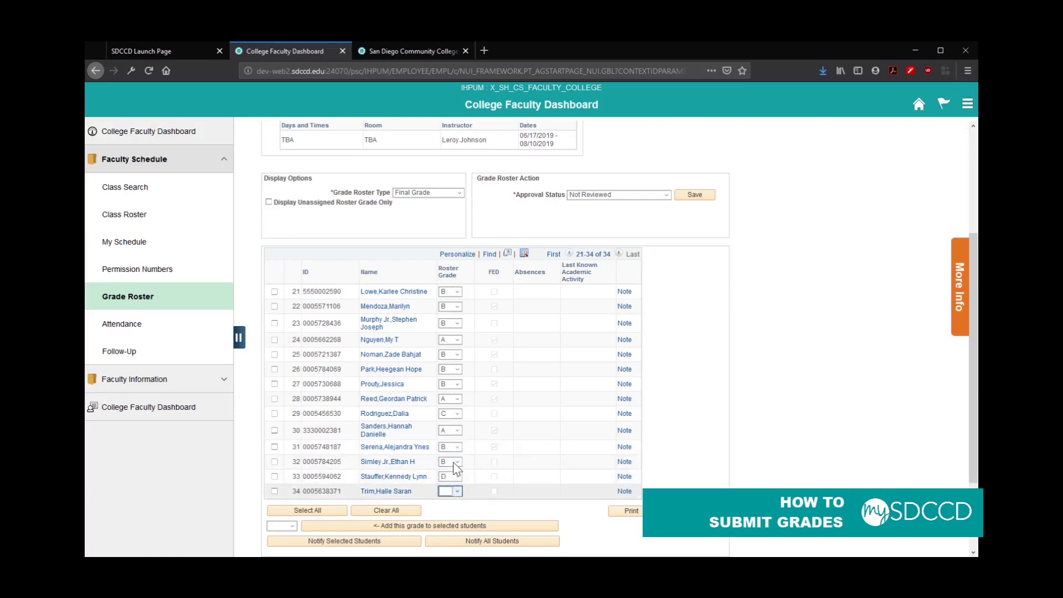
pyautogui.press('a')
pyautogui.click(526, 422)
# - Page back to students 21–34 and save the grade roster
pyautogui.click(570, 253)
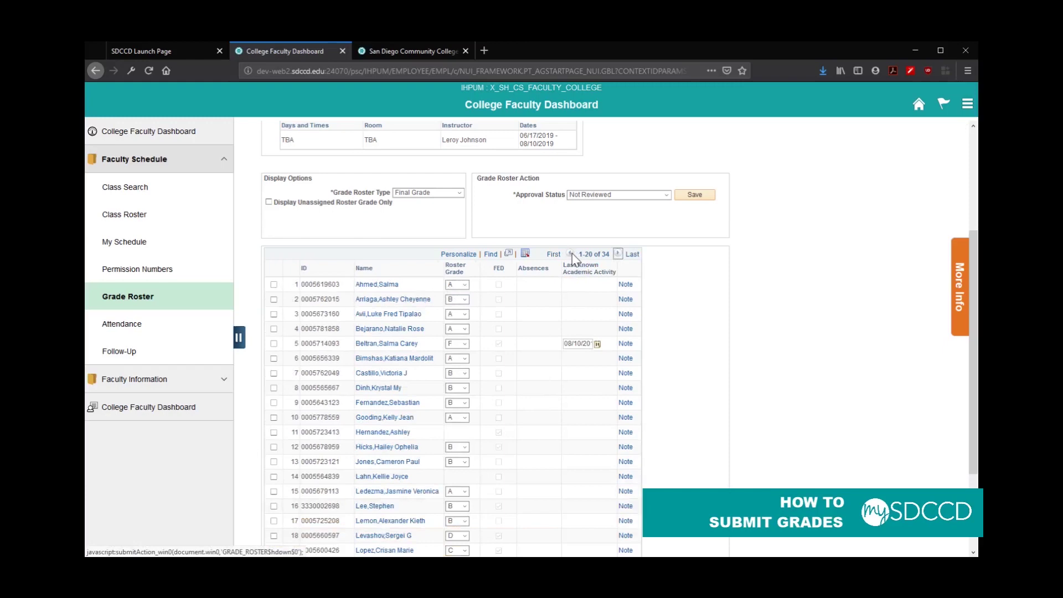
pyautogui.scroll(-3, 520, 390)
pyautogui.scroll(3, 520, 390)
pyautogui.click(618, 244)
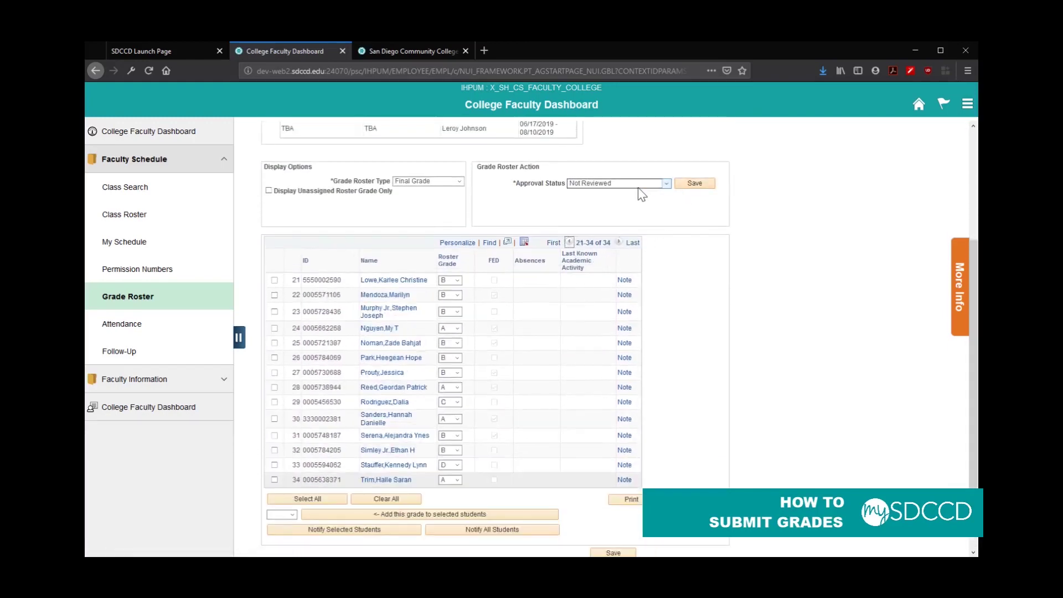
pyautogui.click(701, 184)
# - Change student 21's grade from B to A and save again
pyautogui.scroll(-2, 677, 237)
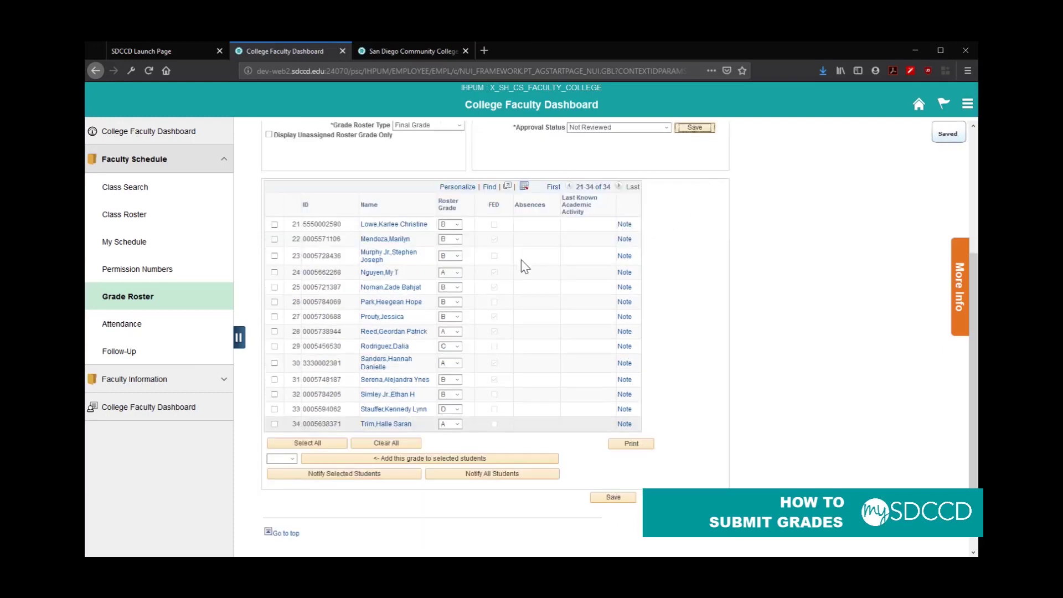
pyautogui.scroll(2, 522, 324)
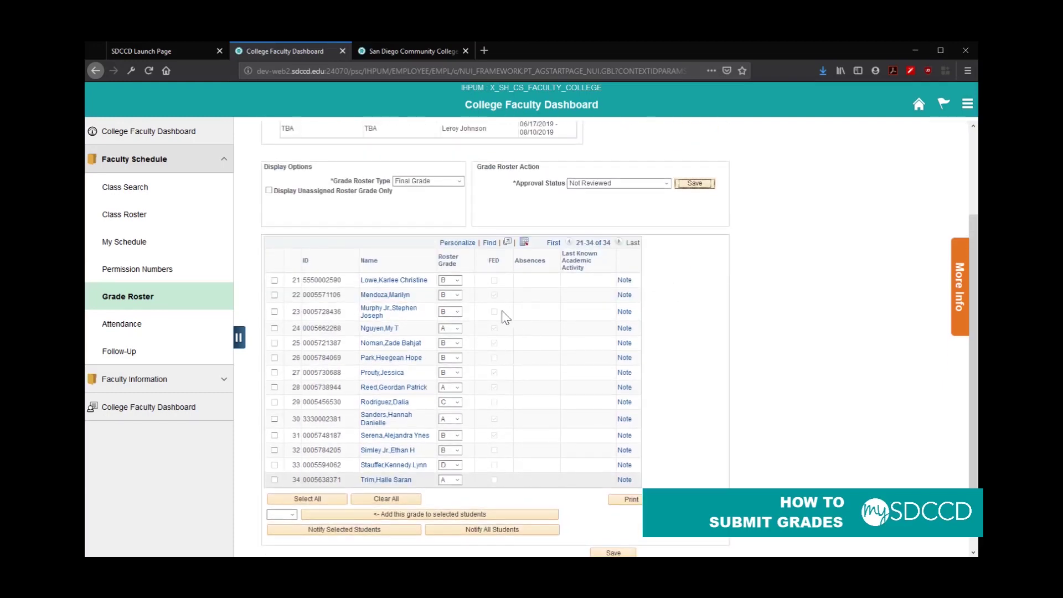
pyautogui.click(451, 281)
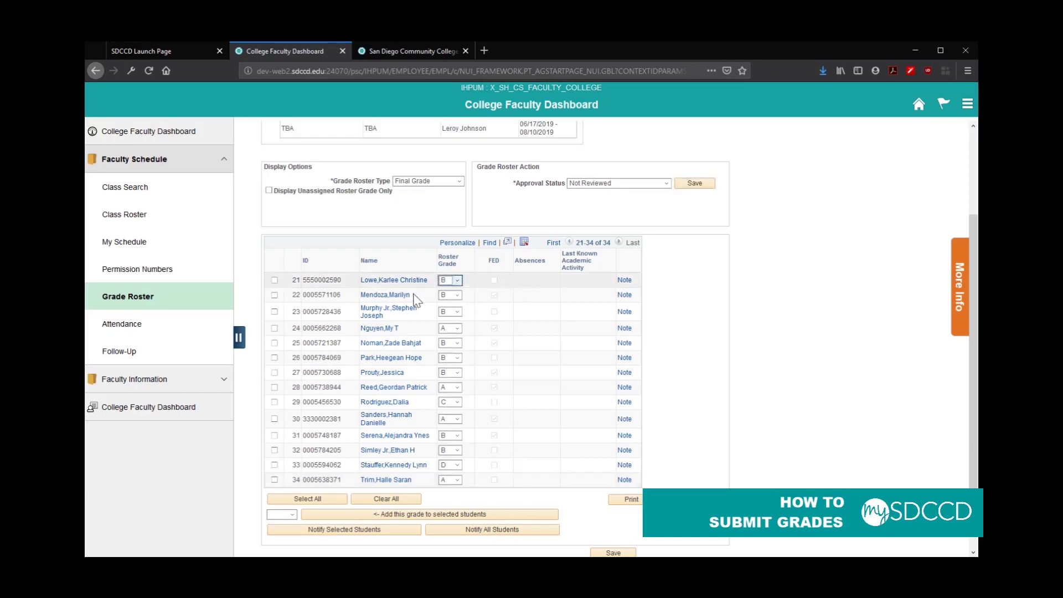
pyautogui.press('a')
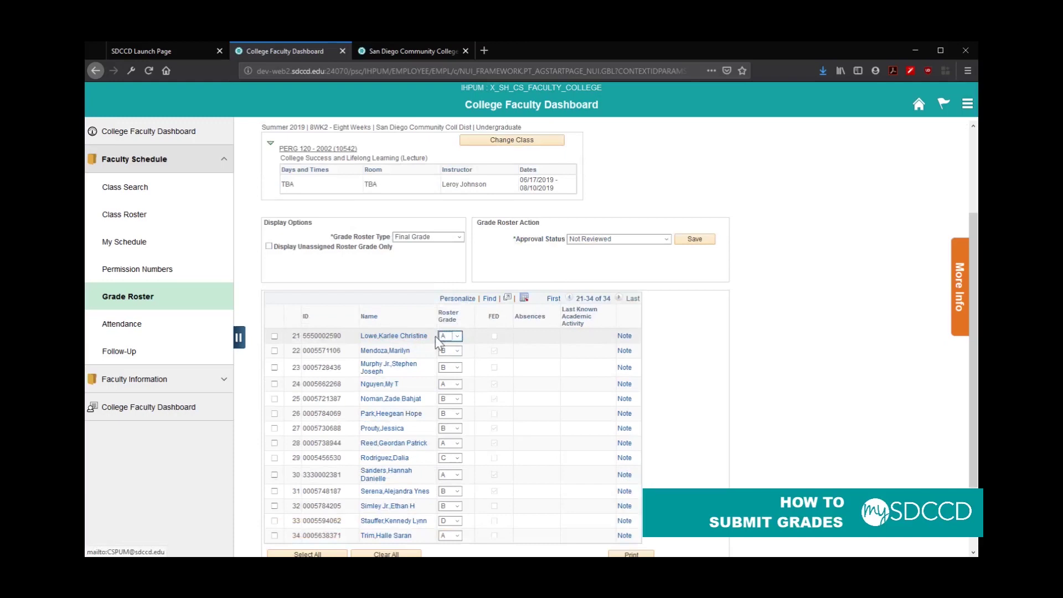
pyautogui.click(696, 240)
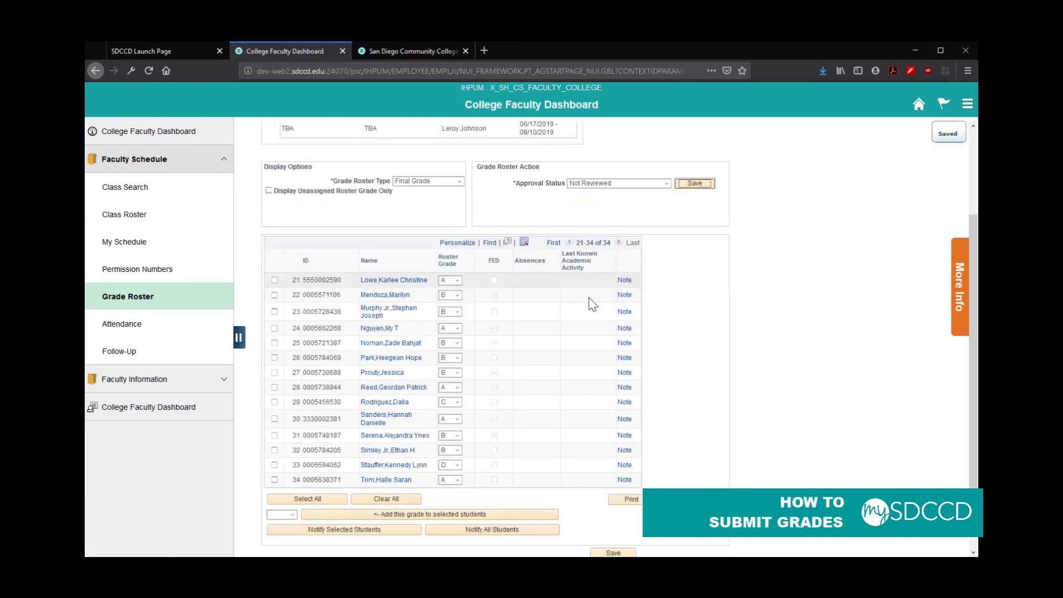
pyautogui.scroll(-3, 586, 326)
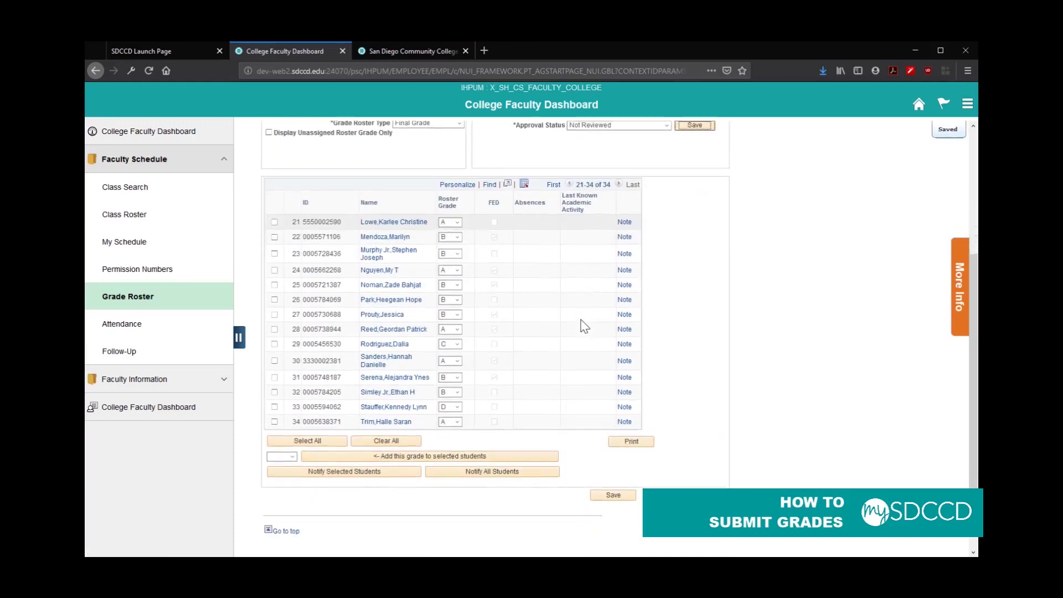
pyautogui.scroll(4, 587, 337)
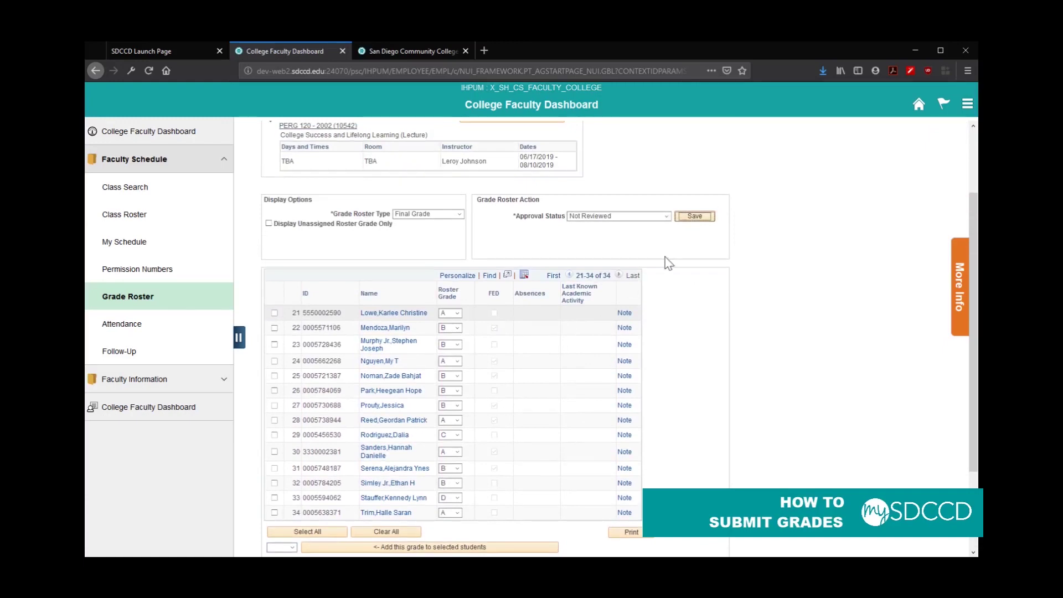
# - Set the roster's approval status to Approved
pyautogui.click(599, 217)
pyautogui.click(605, 220)
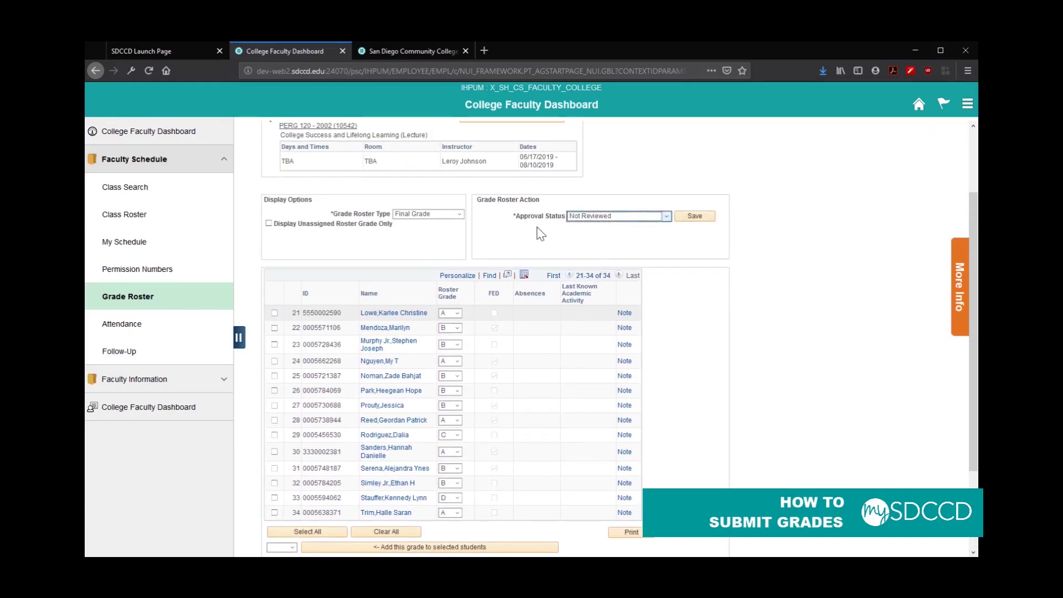
pyautogui.press('Up')
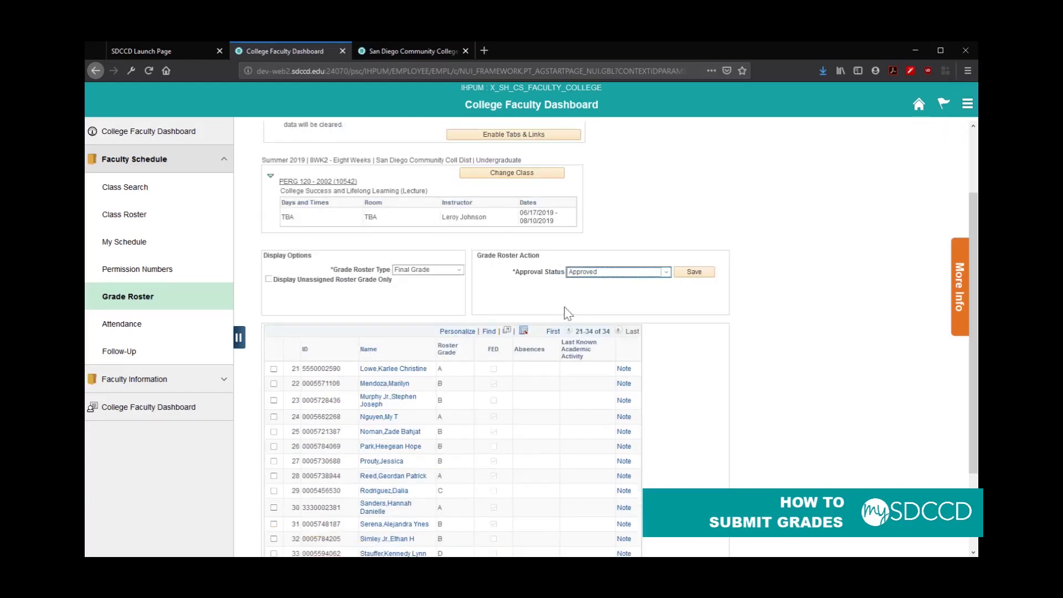
pyautogui.scroll(-2, 472, 371)
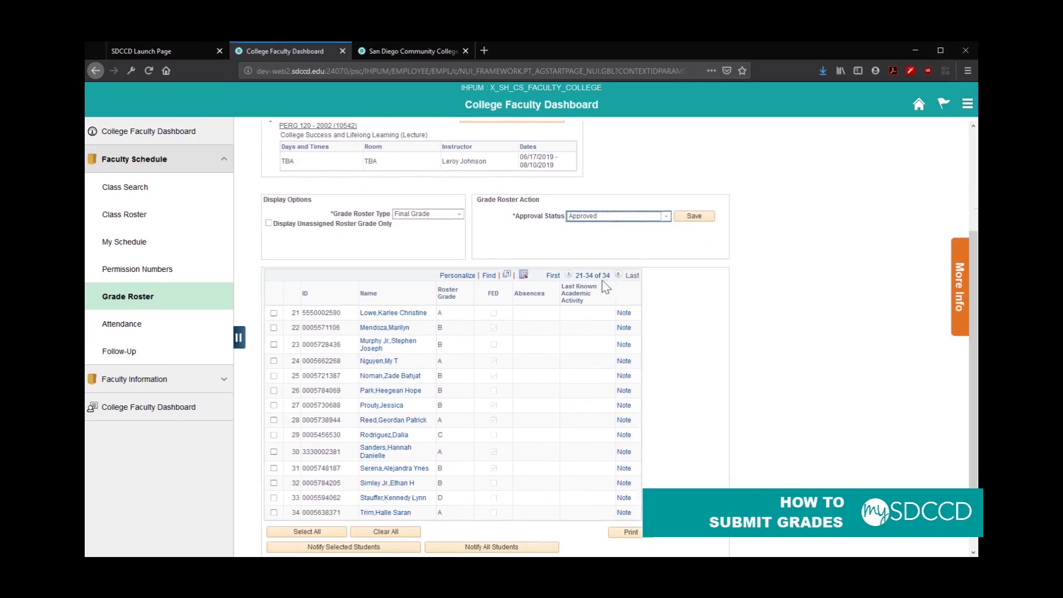
# - Return to students 1–20 and review their now read-only grades
pyautogui.click(569, 275)
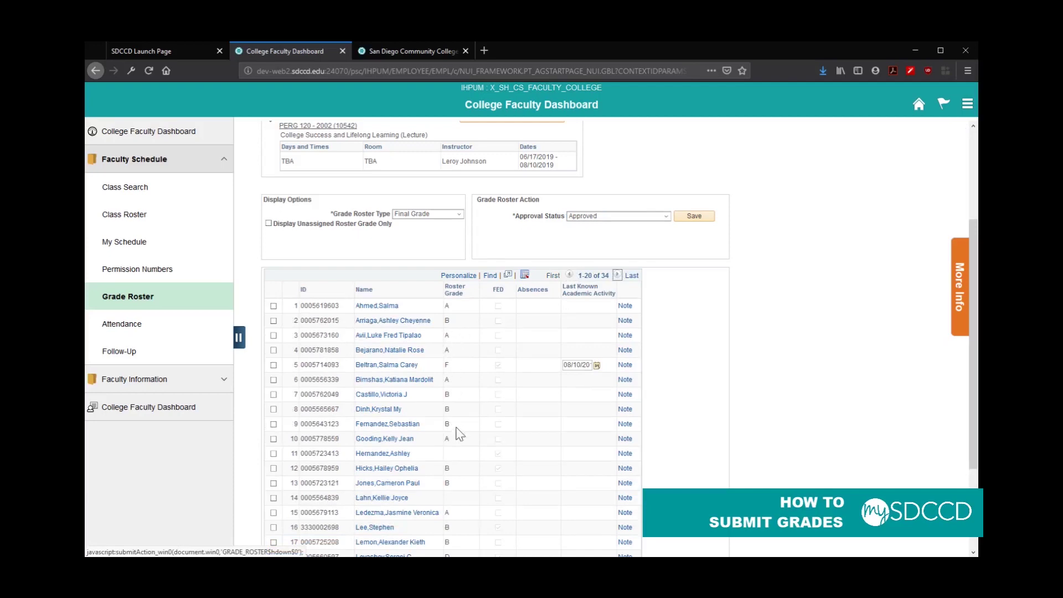
pyautogui.scroll(-3, 458, 330)
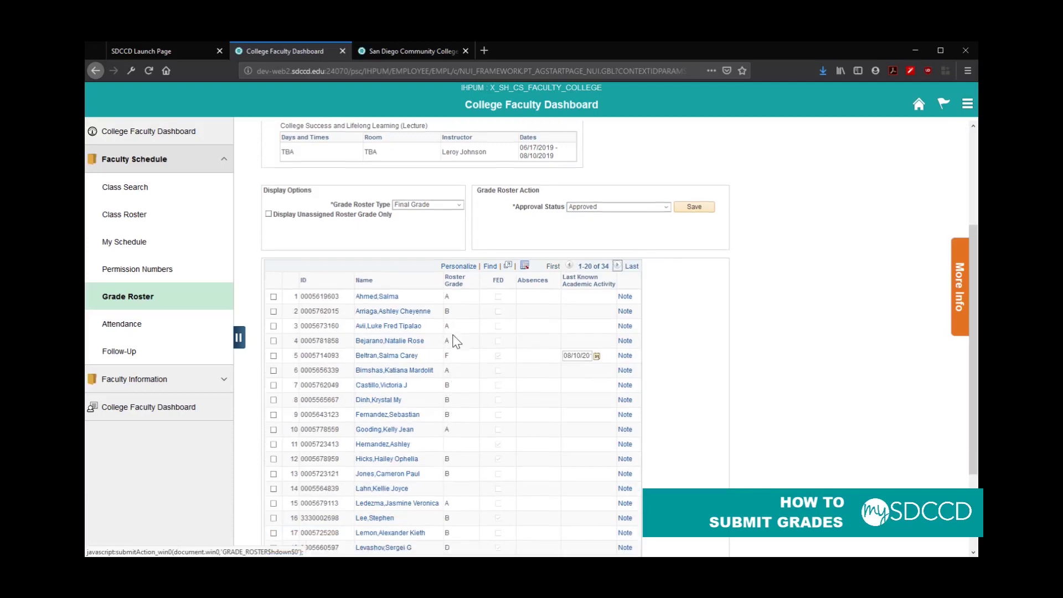
pyautogui.scroll(3, 470, 393)
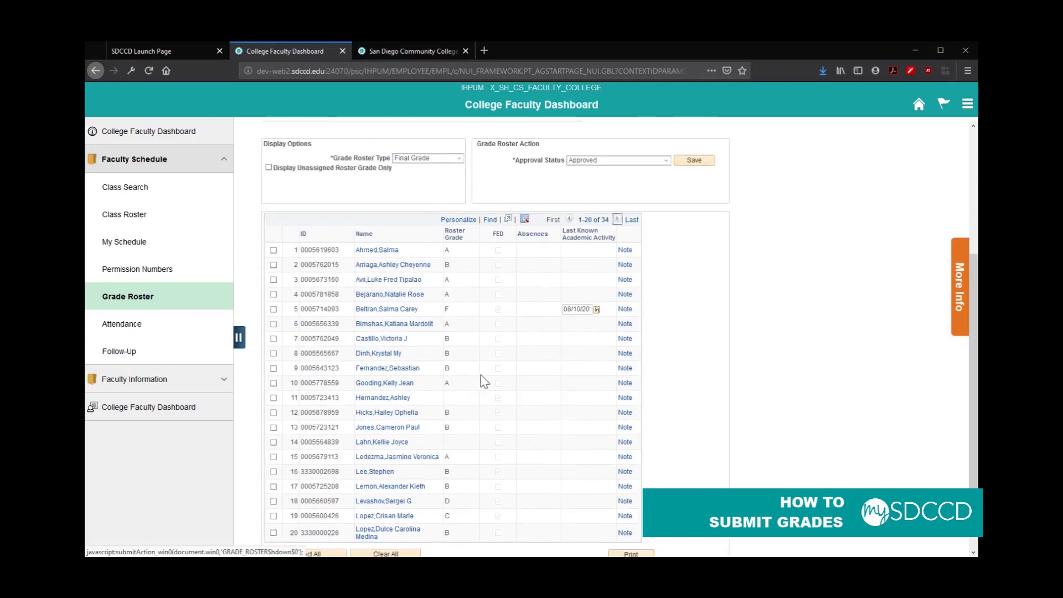
pyautogui.scroll(-4, 690, 349)
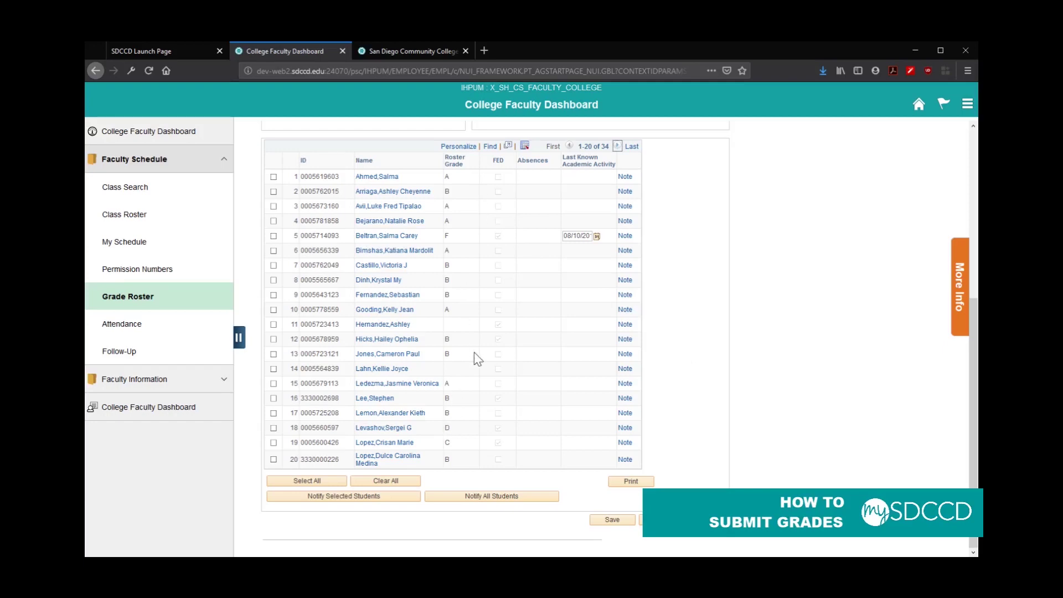
pyautogui.scroll(3, 474, 352)
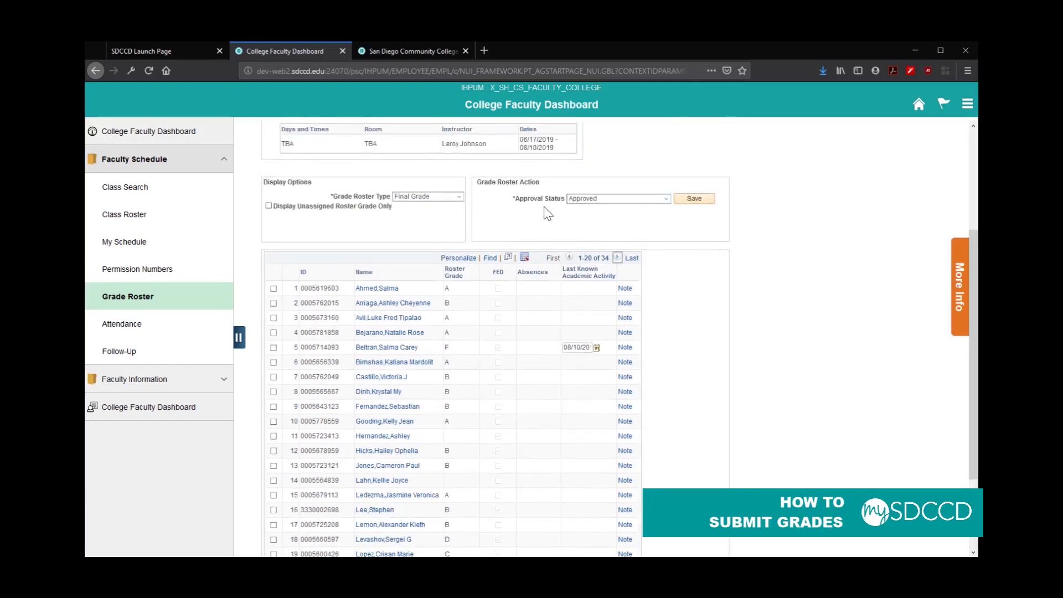
# - Set the approval status back to Not Reviewed and save the roster
pyautogui.click(591, 201)
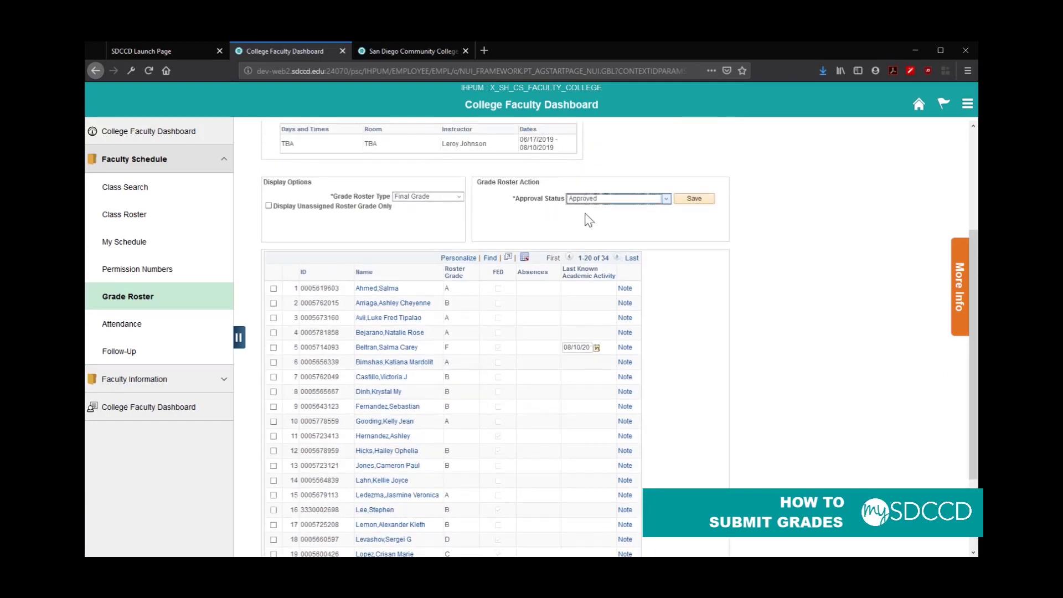
pyautogui.press('Down')
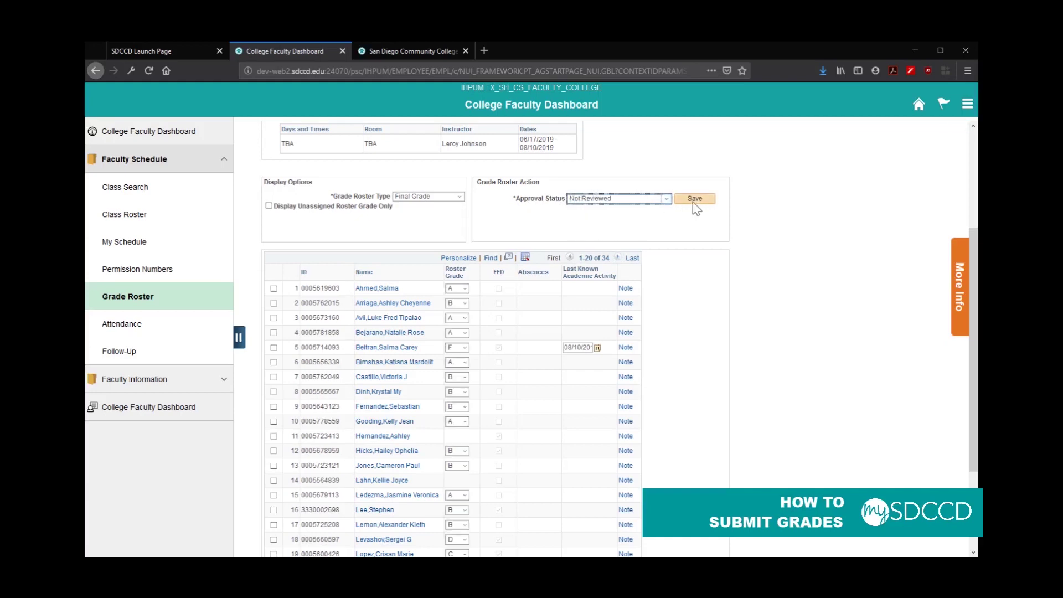
pyautogui.click(695, 201)
pyautogui.scroll(-3, 455, 304)
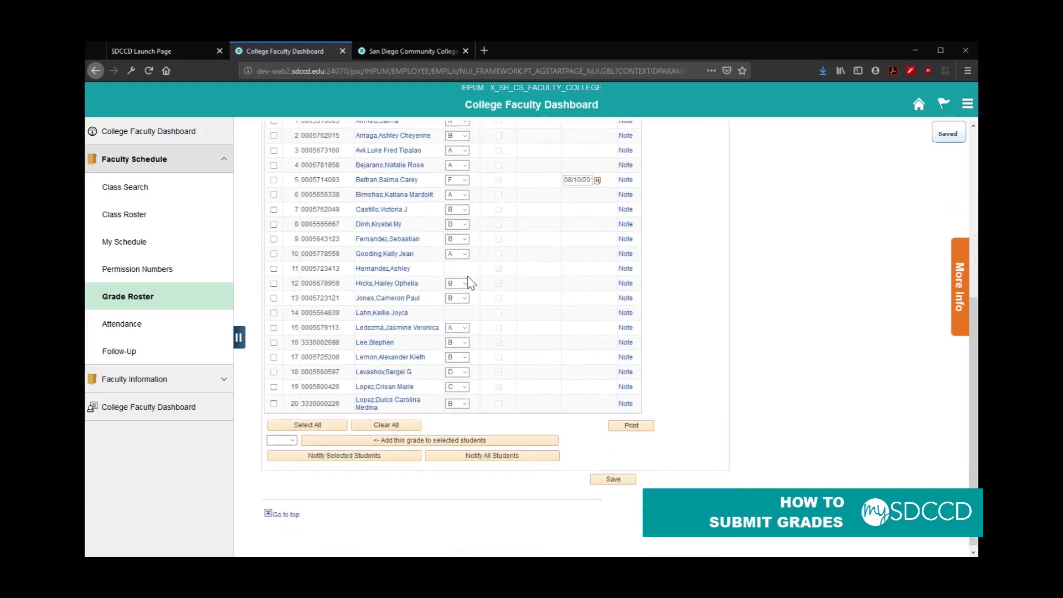
# - Change student 9's grade from B to A
pyautogui.click(463, 294)
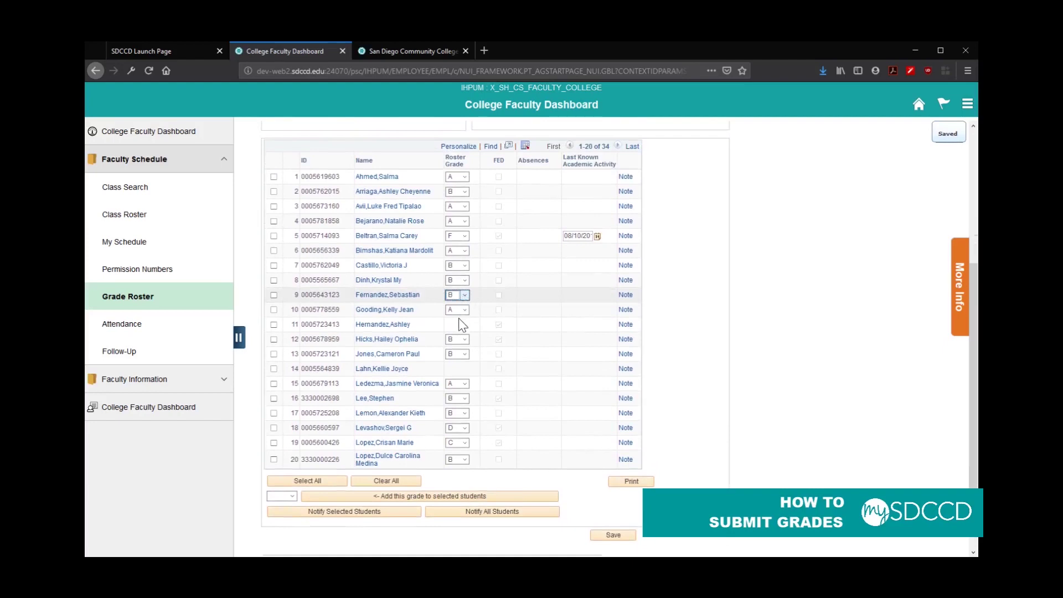
pyautogui.click(463, 313)
pyautogui.scroll(2, 533, 339)
pyautogui.scroll(1, 609, 277)
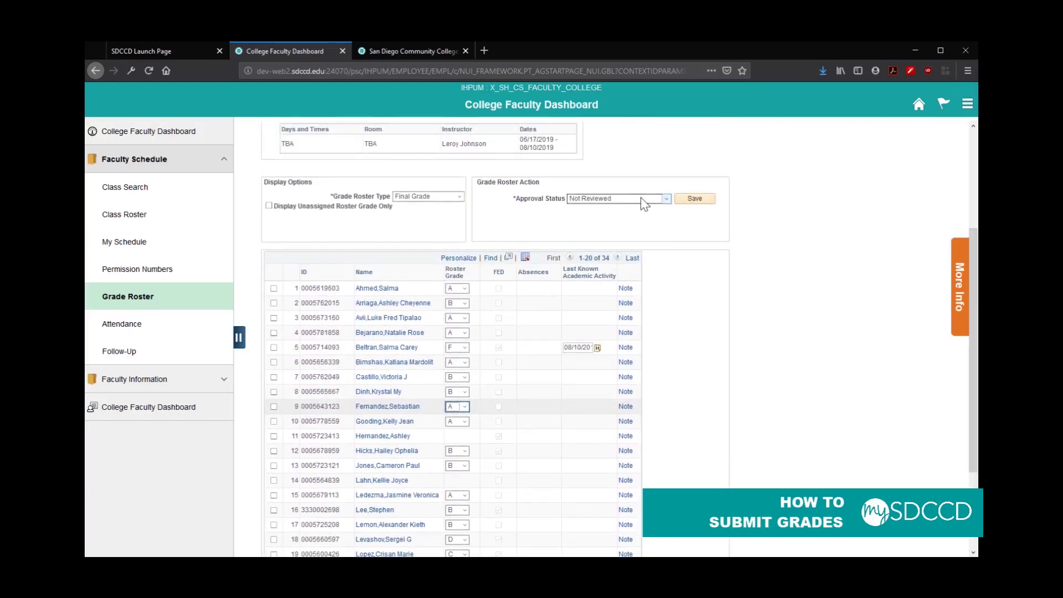
pyautogui.scroll(-2, 653, 310)
pyautogui.scroll(2, 490, 410)
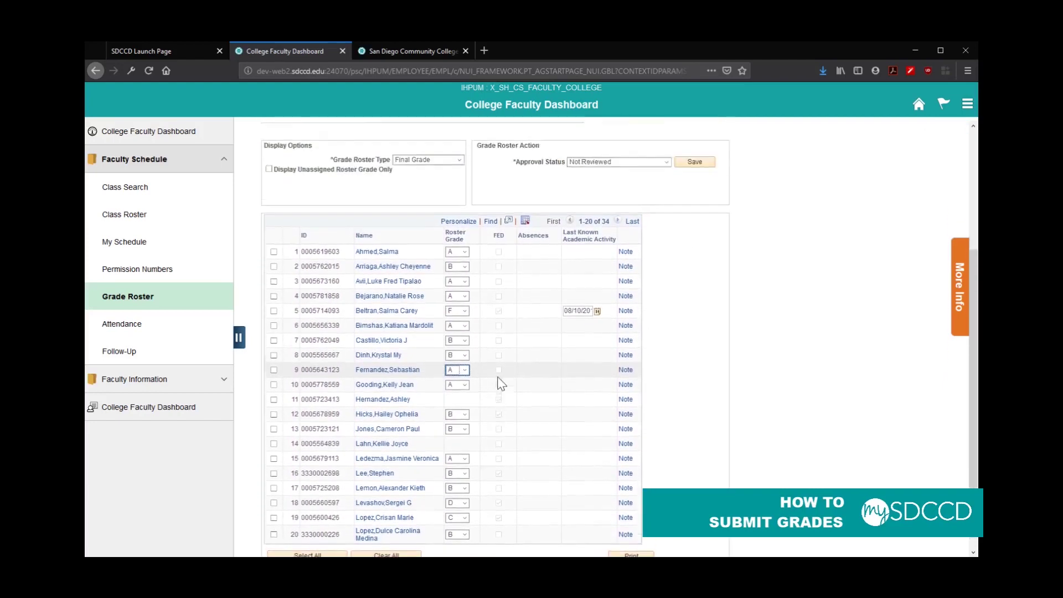
# - On the students 21–34 page, set approval to Approved, save, and post the grades
pyautogui.click(620, 258)
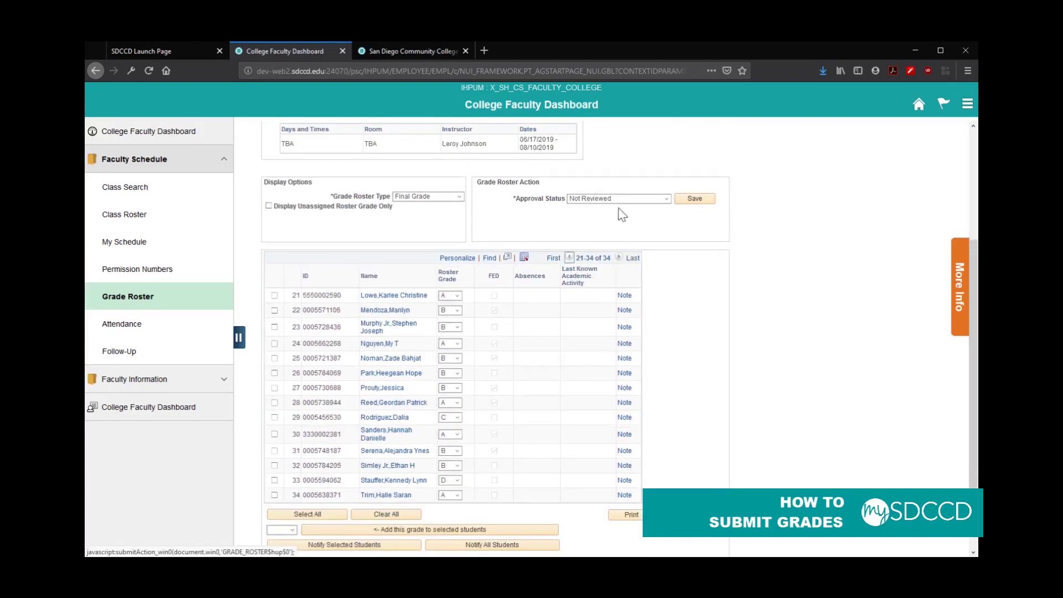
pyautogui.click(592, 218)
pyautogui.click(694, 198)
pyautogui.scroll(-3, 708, 390)
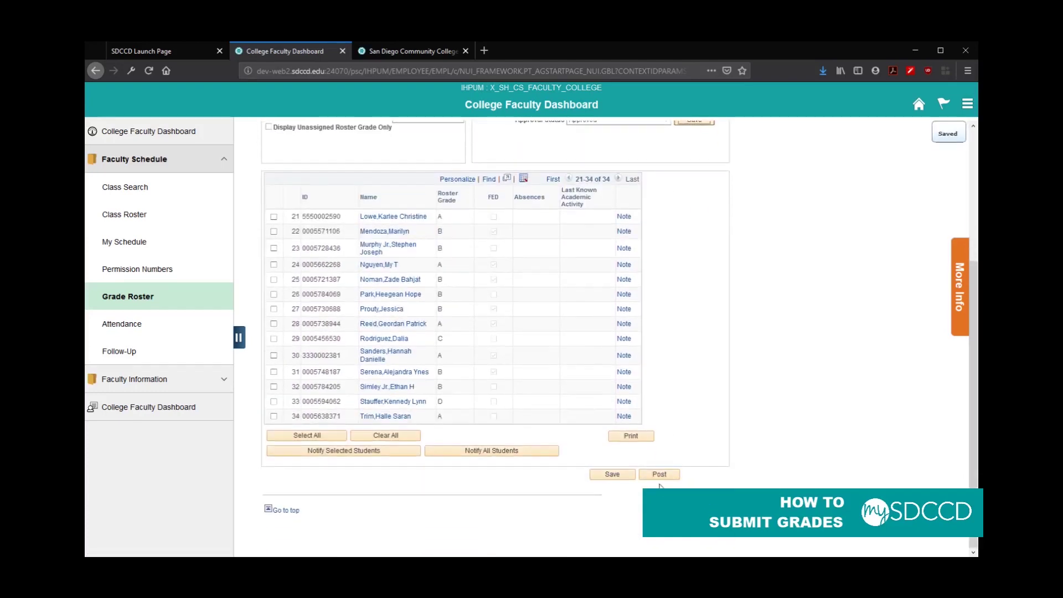
pyautogui.click(660, 475)
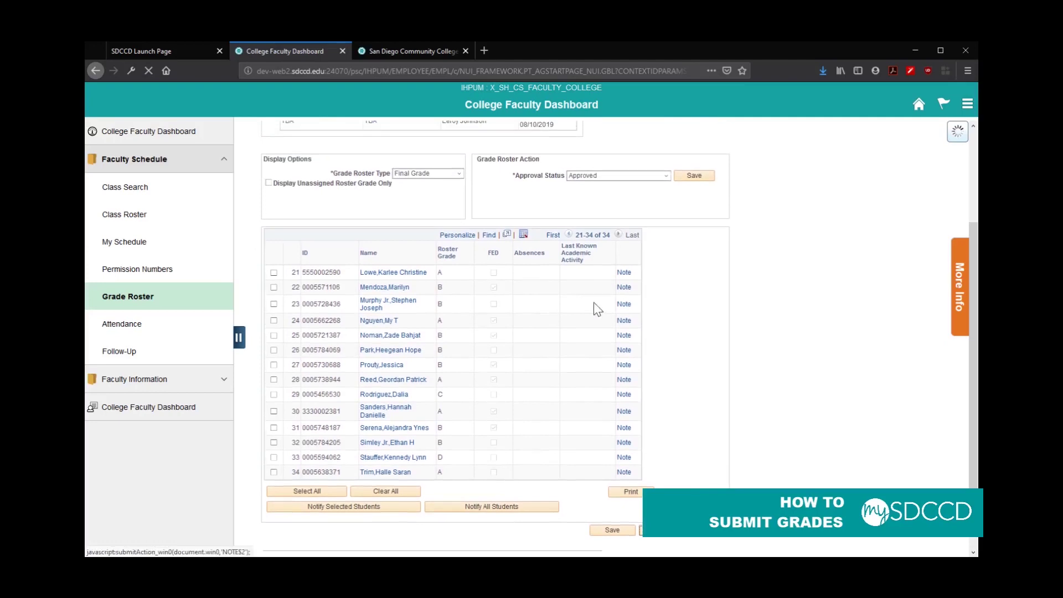
# - Scroll through the roster to confirm it reads Approved and Posted with locked grades
pyautogui.scroll(-2, 544, 357)
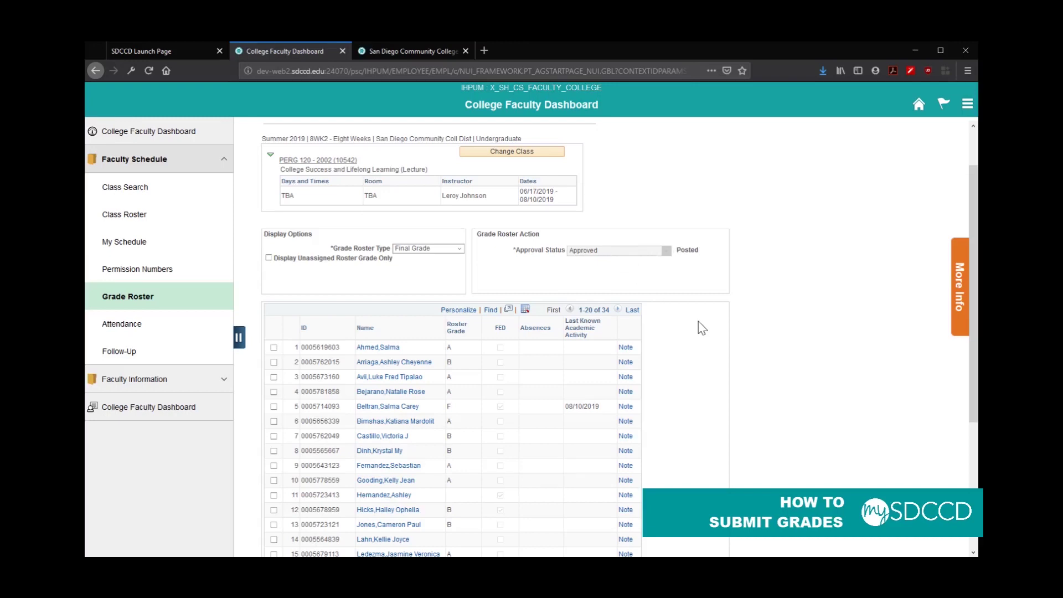
pyautogui.scroll(-2, 532, 406)
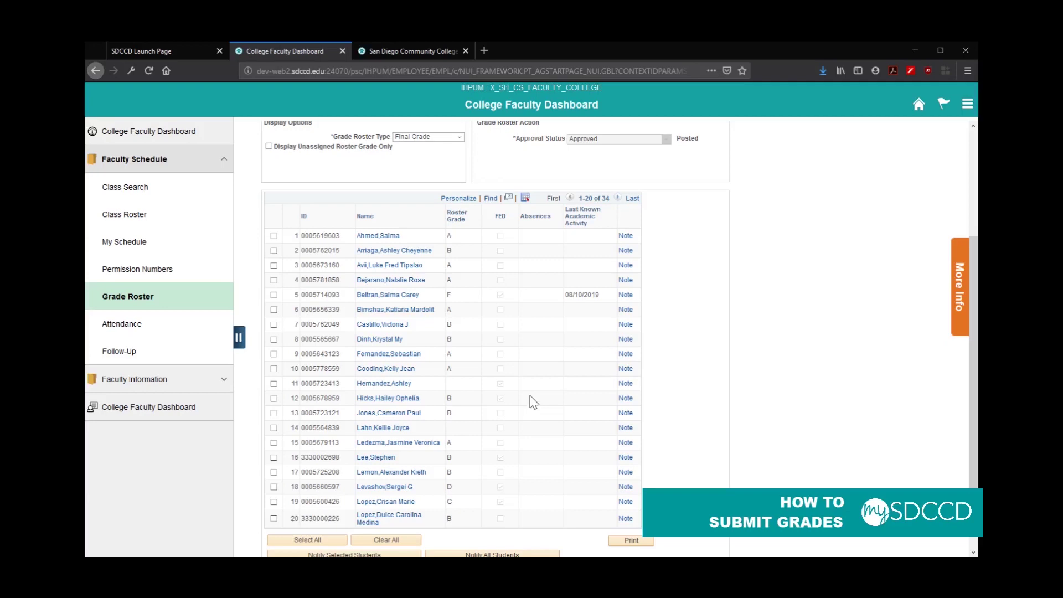
pyautogui.scroll(1, 533, 402)
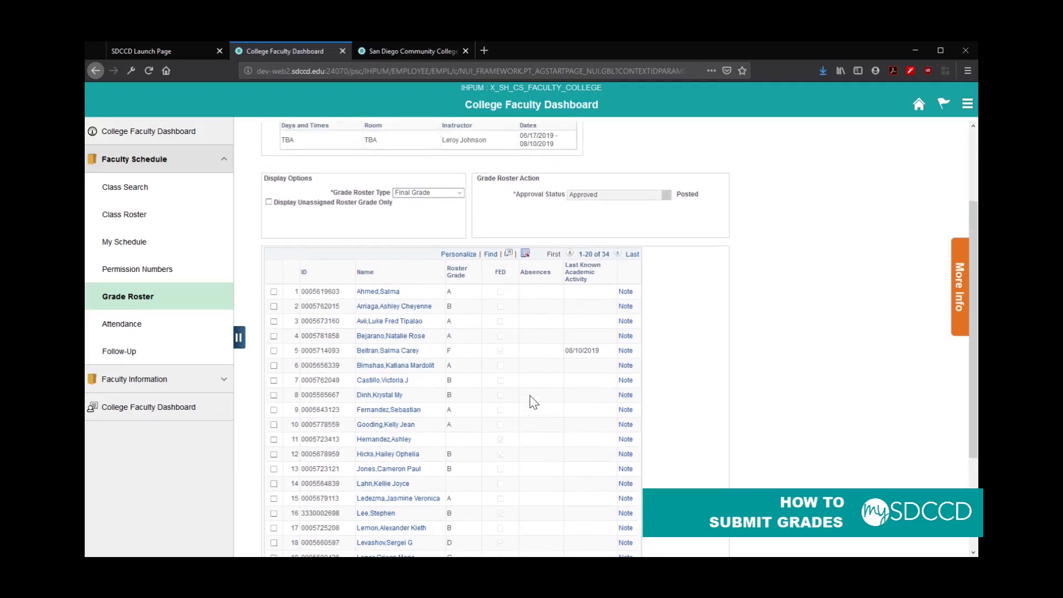
pyautogui.scroll(2, 531, 404)
pyautogui.scroll(-2, 532, 403)
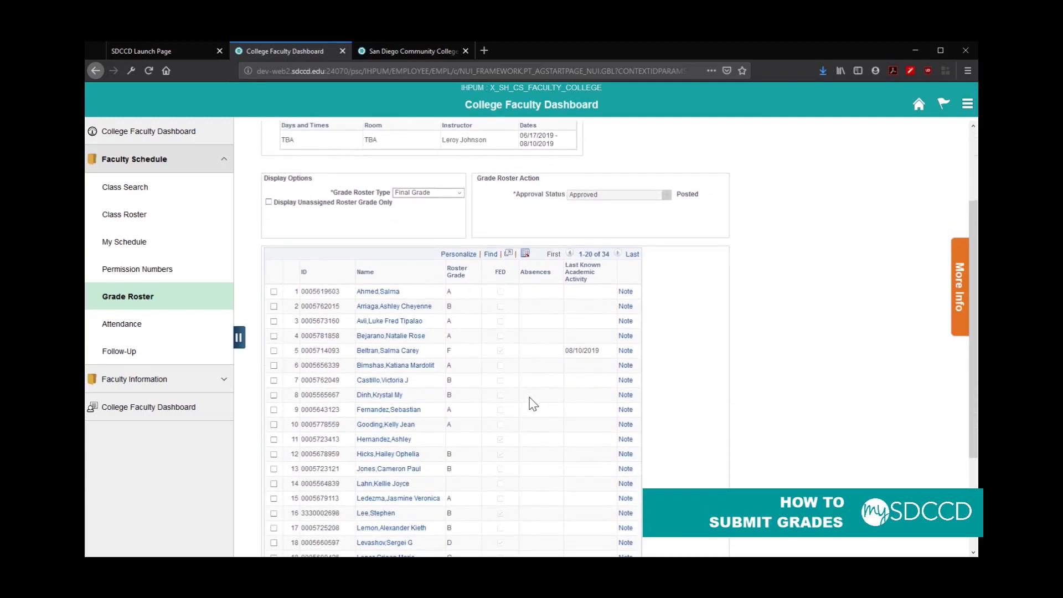